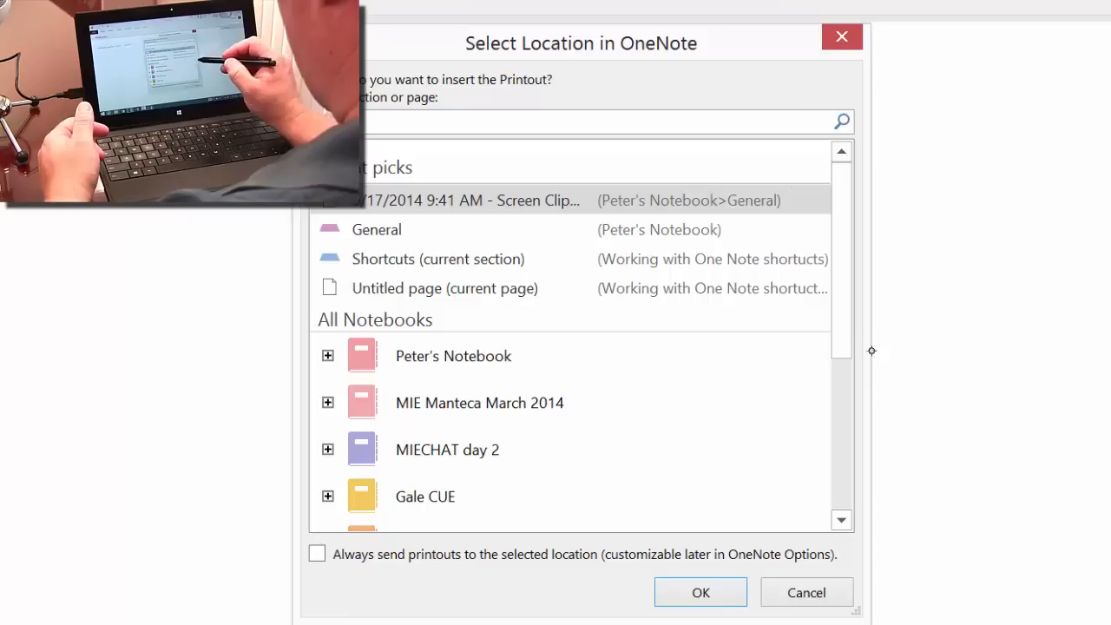
Send the printout to the Shortcuts section of the "Working with One Note shortucts" notebook and make OneNote 2013 the default version.
left_click_drag(843, 339, 829, 489)
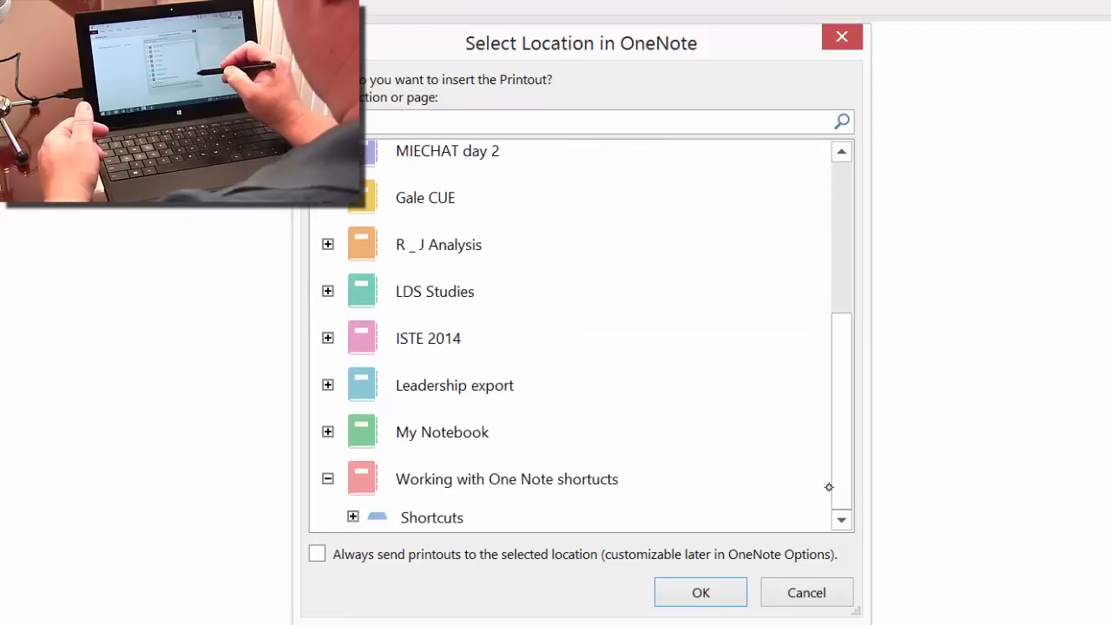
left_click(447, 517)
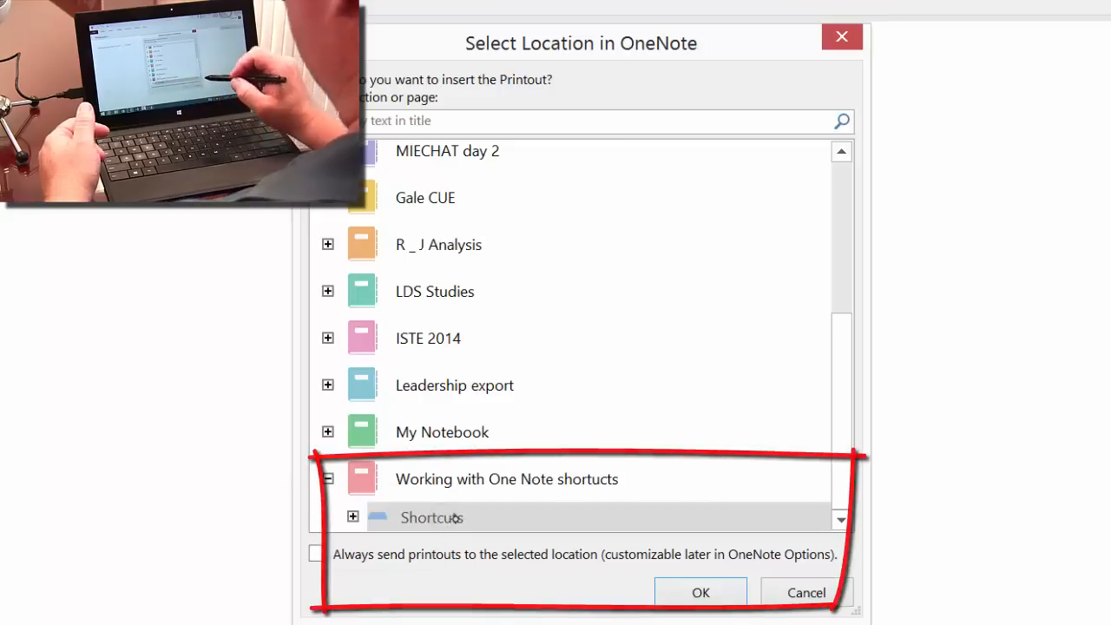
left_click(703, 593)
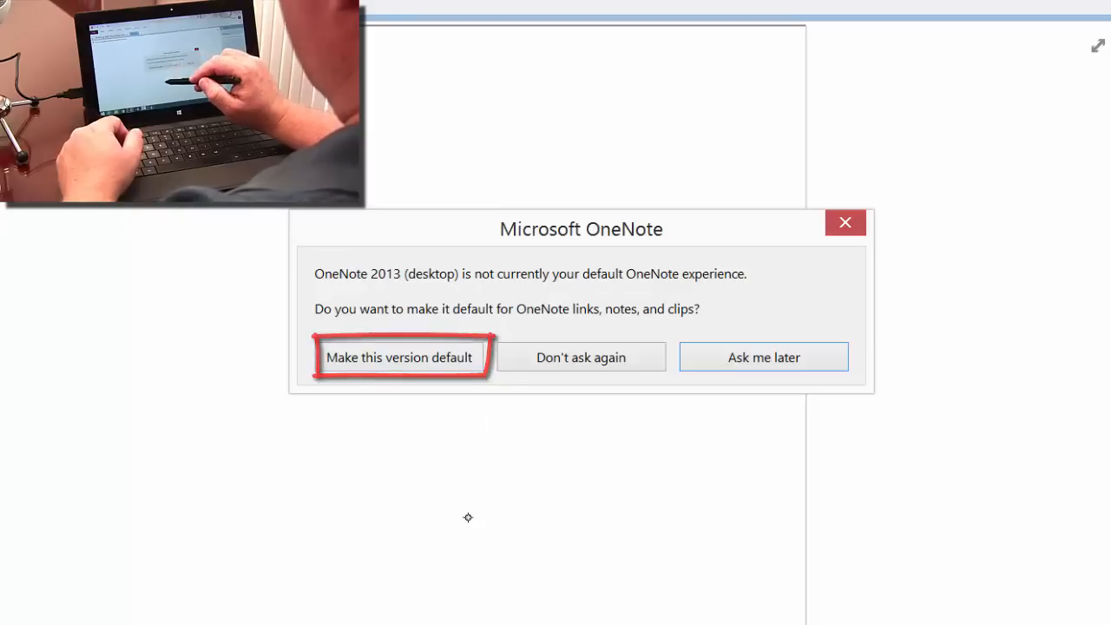
left_click(435, 358)
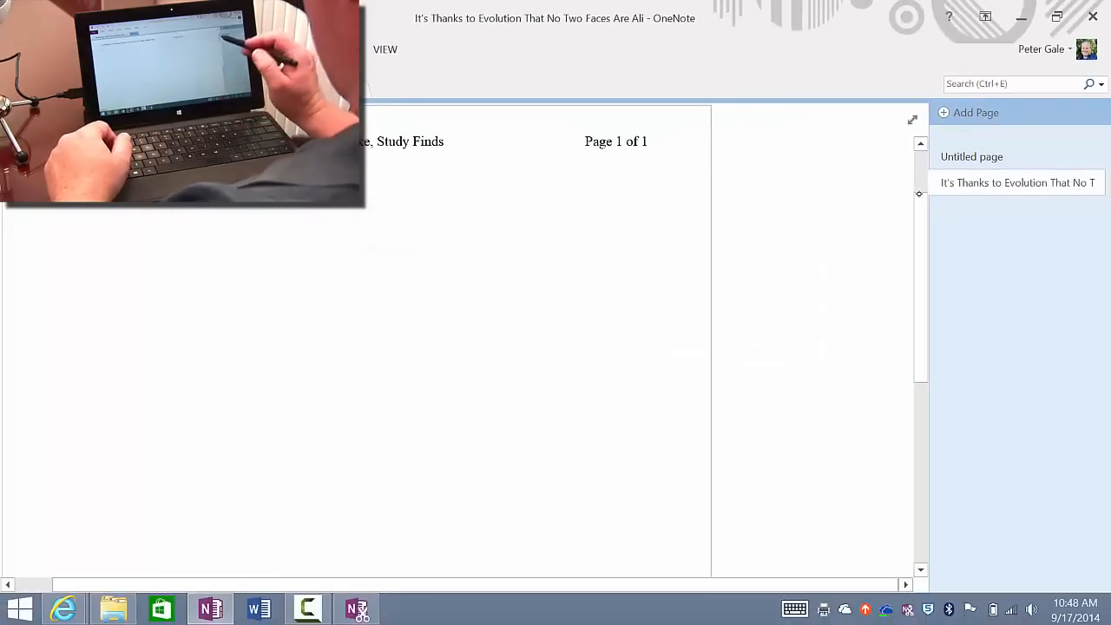
Delete the inserted printout from the "It's Thanks to Evolution That No Two Faces Are Alike" page.
left_click_drag(919, 286, 919, 247)
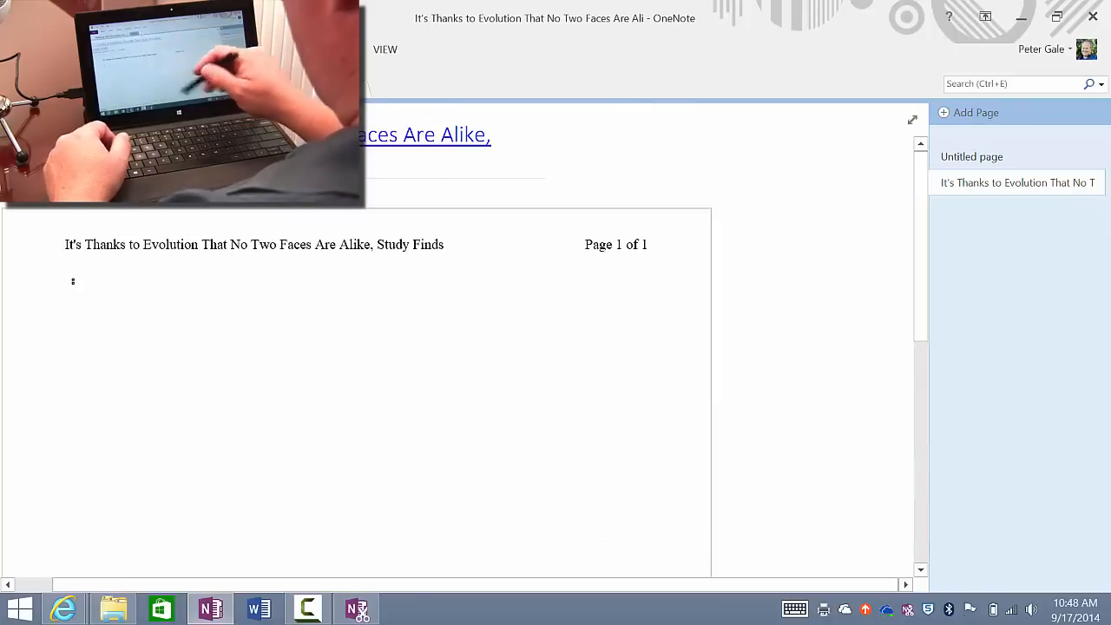
scroll(521, 391, "down", 8)
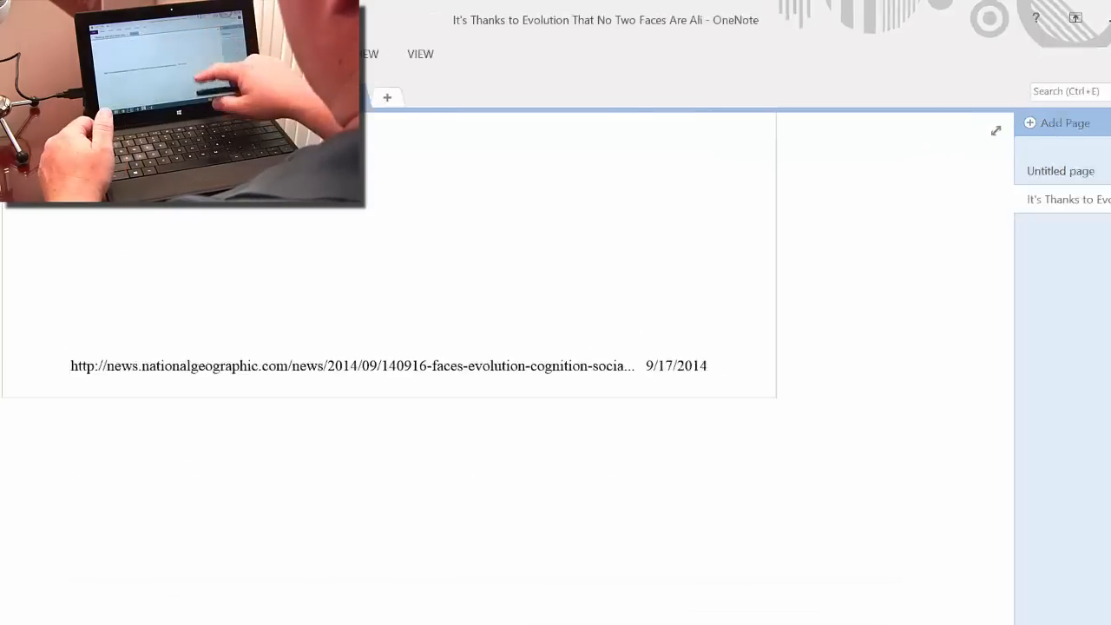
scroll(556, 391, "up", 8)
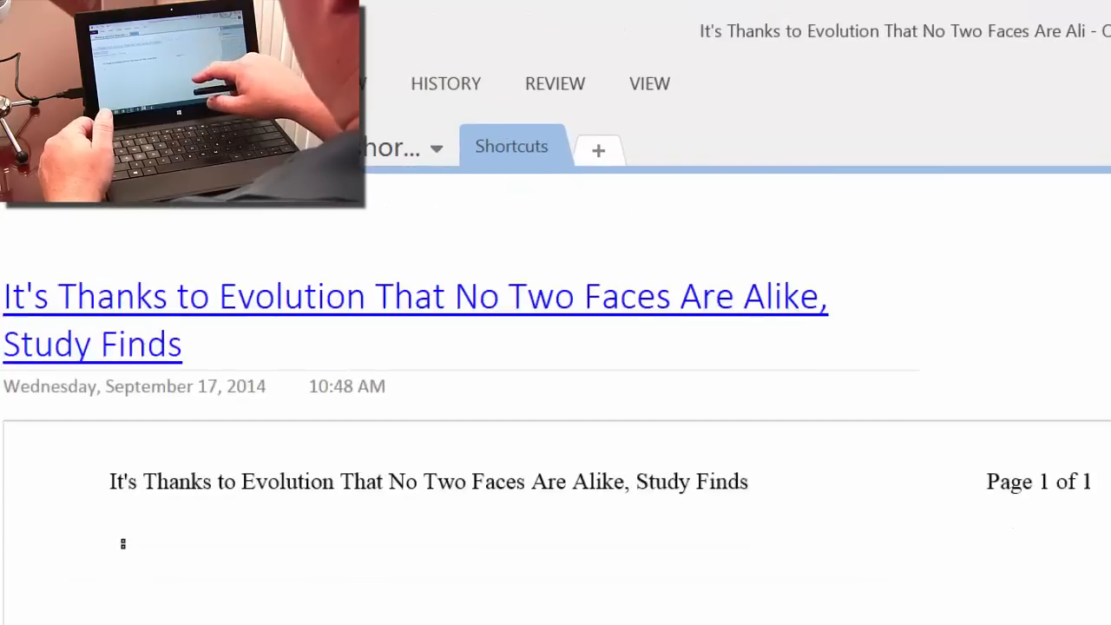
left_click(712, 565)
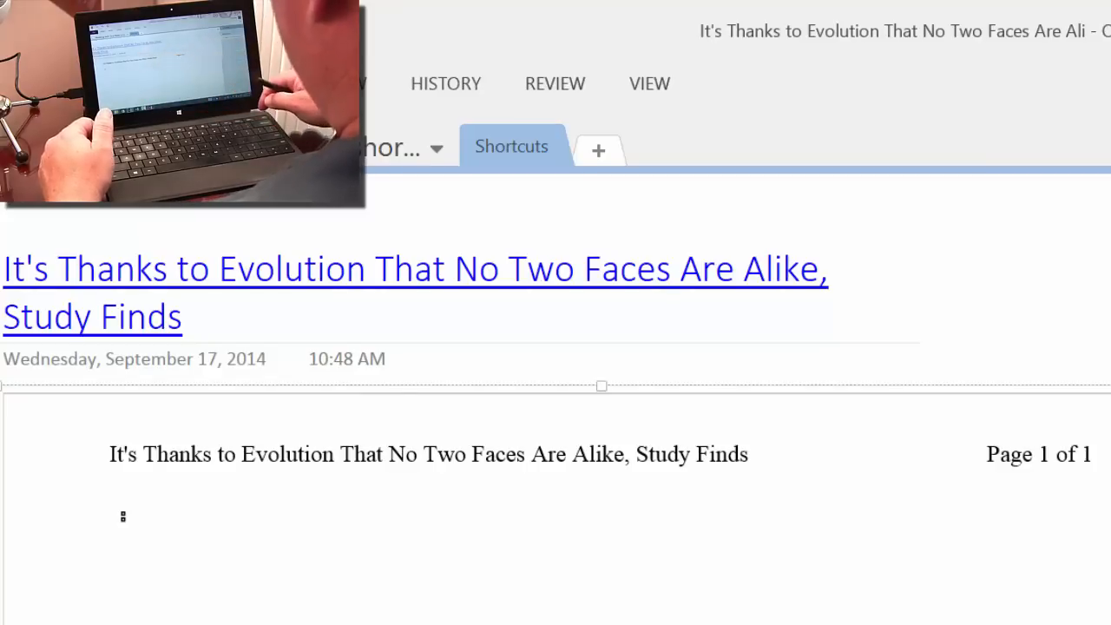
key("Delete")
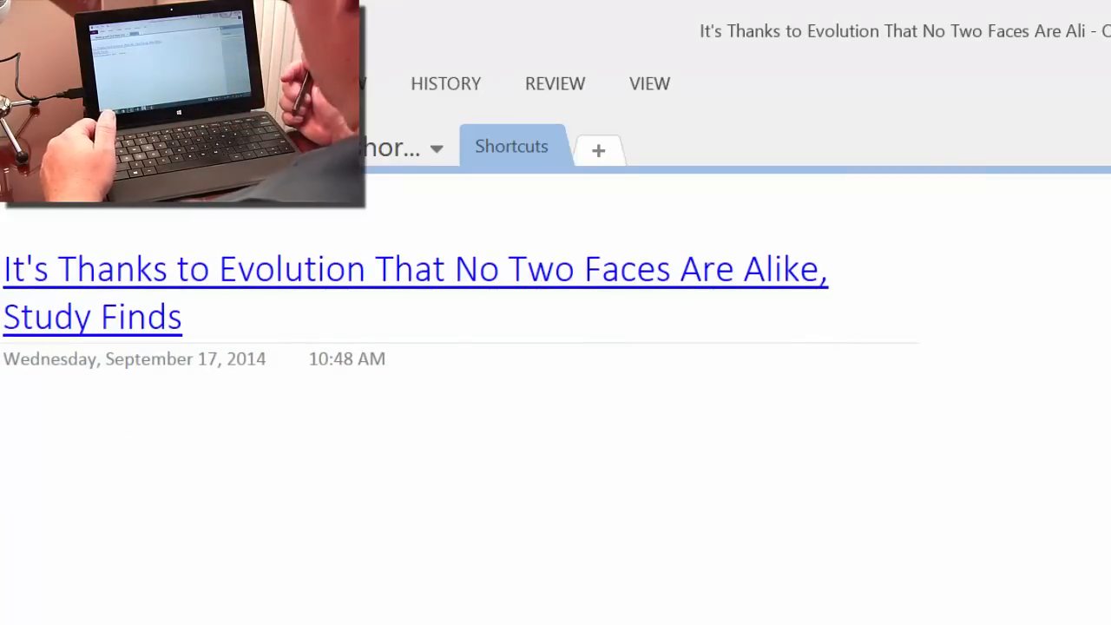
key("super+n")
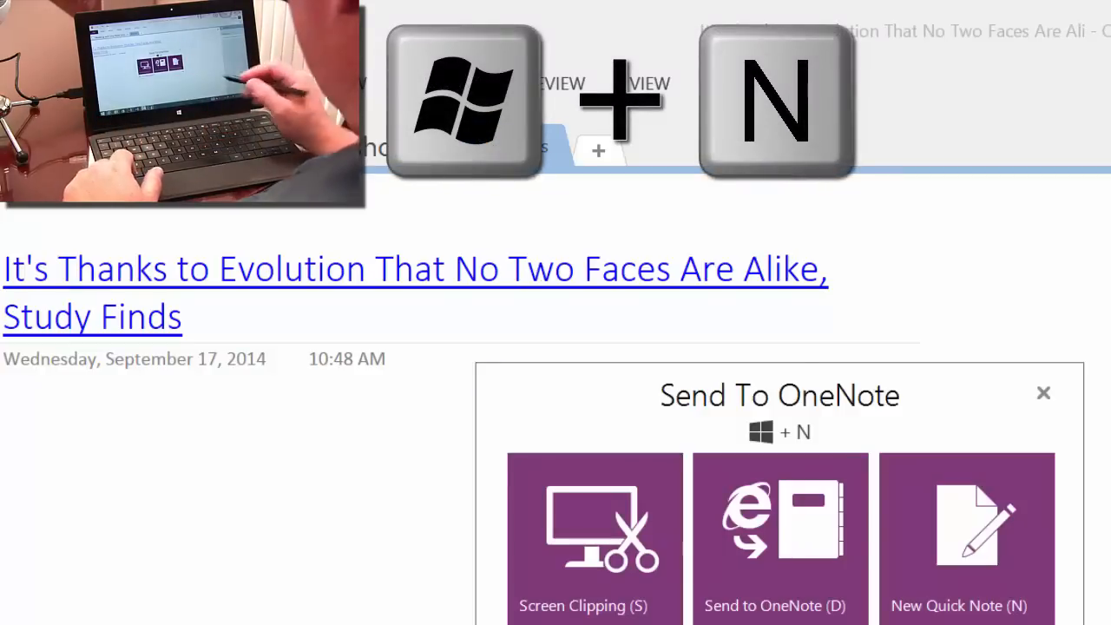
left_click(576, 518)
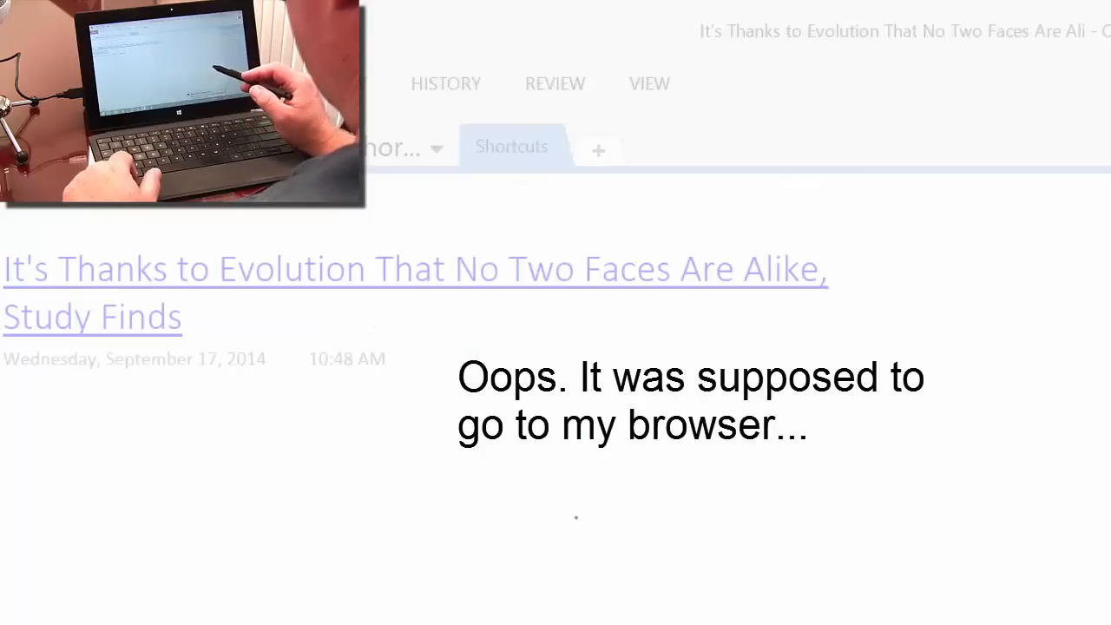
key("Escape")
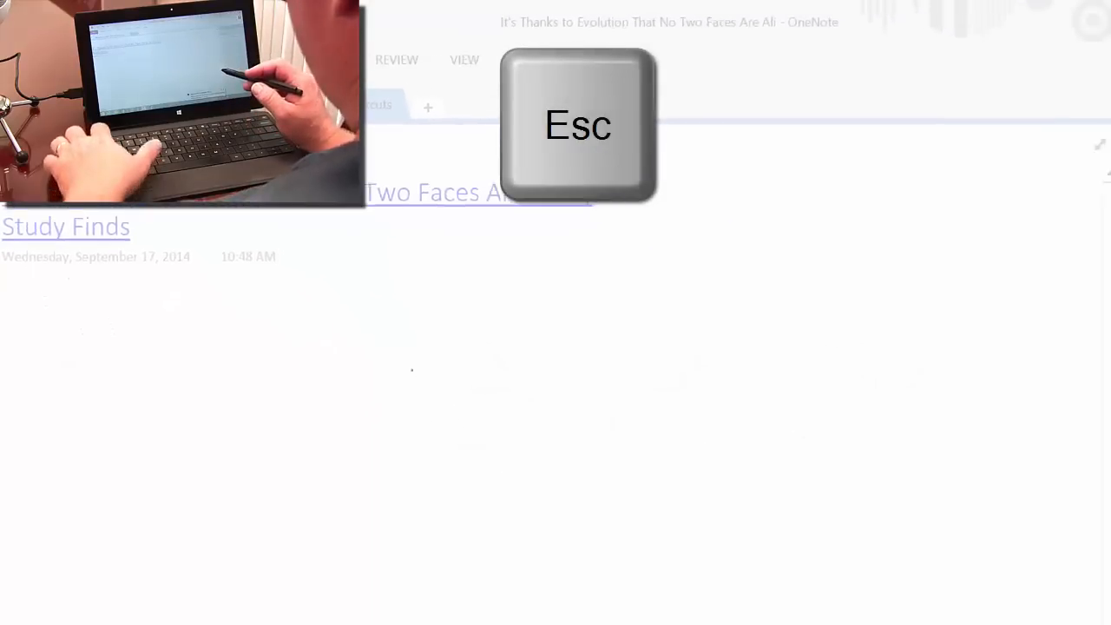
Switch to Internet Explorer and bring the article's headline, subtitle and two face photos into view.
key("alt+Tab")
key("alt+Tab")
key("alt+Tab")
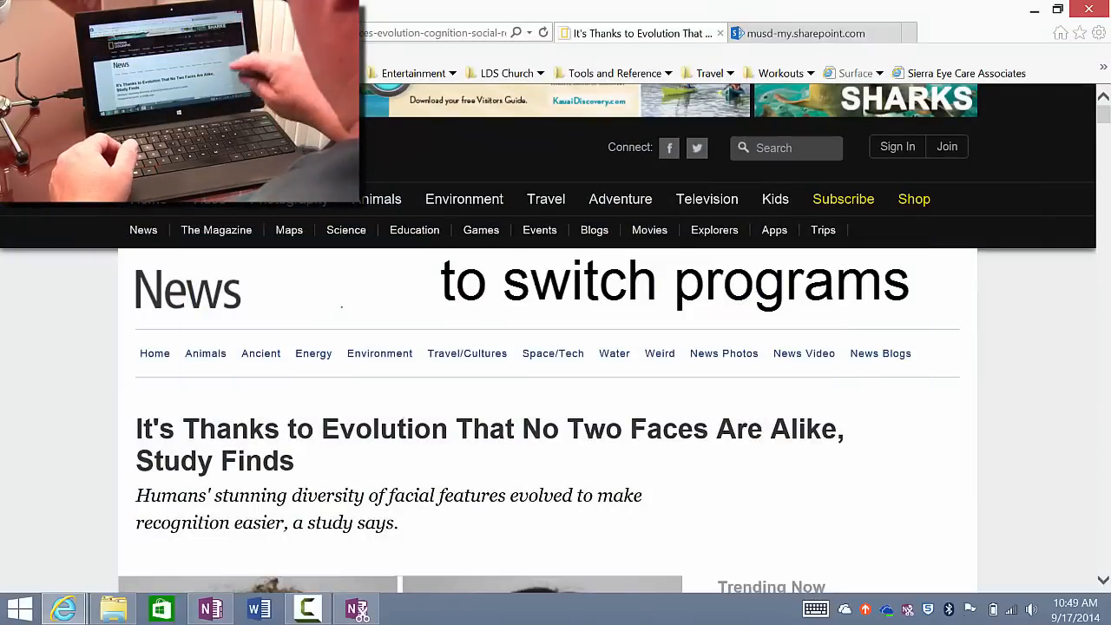
scroll(547, 347, "down", 4)
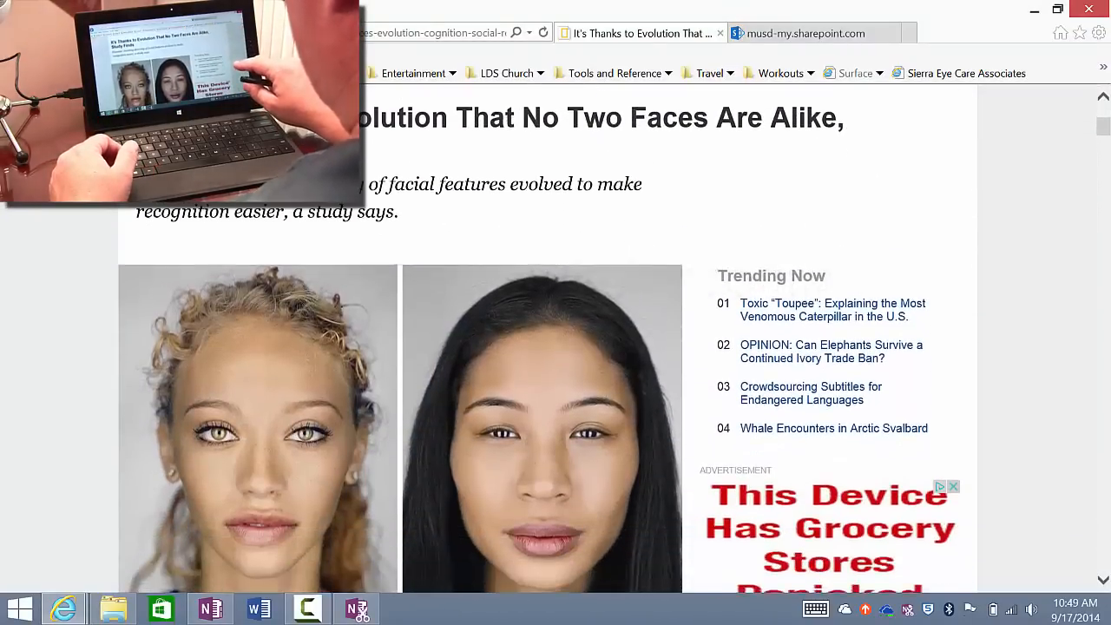
scroll(547, 347, "up", 1)
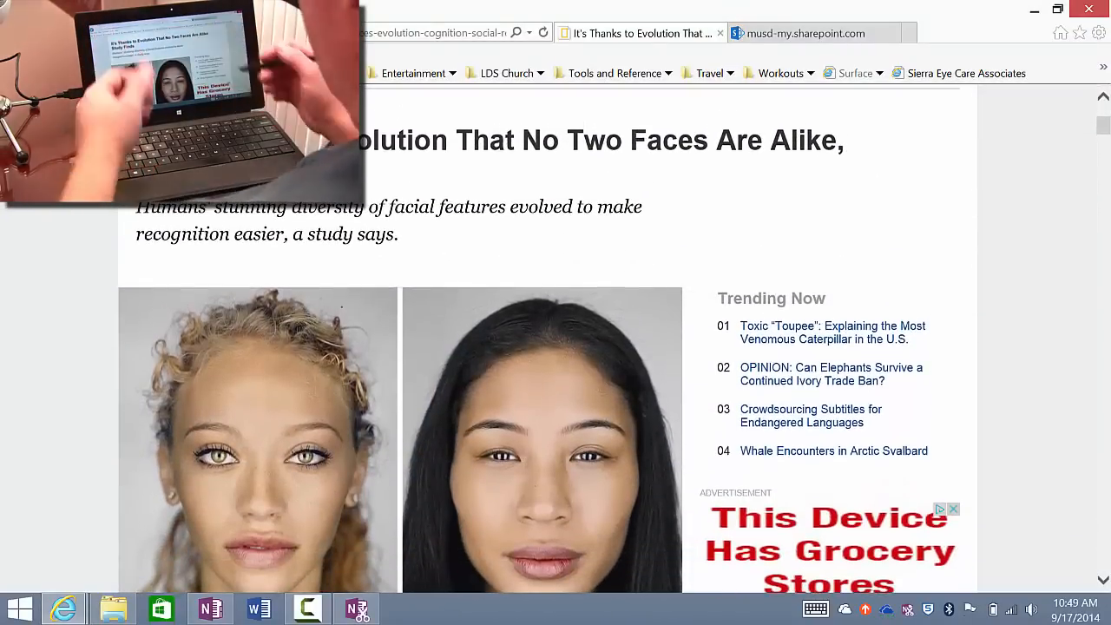
Capture a screen clipping of the article's headline and face photos and send it to the Shortcuts section in OneNote.
key("super+n")
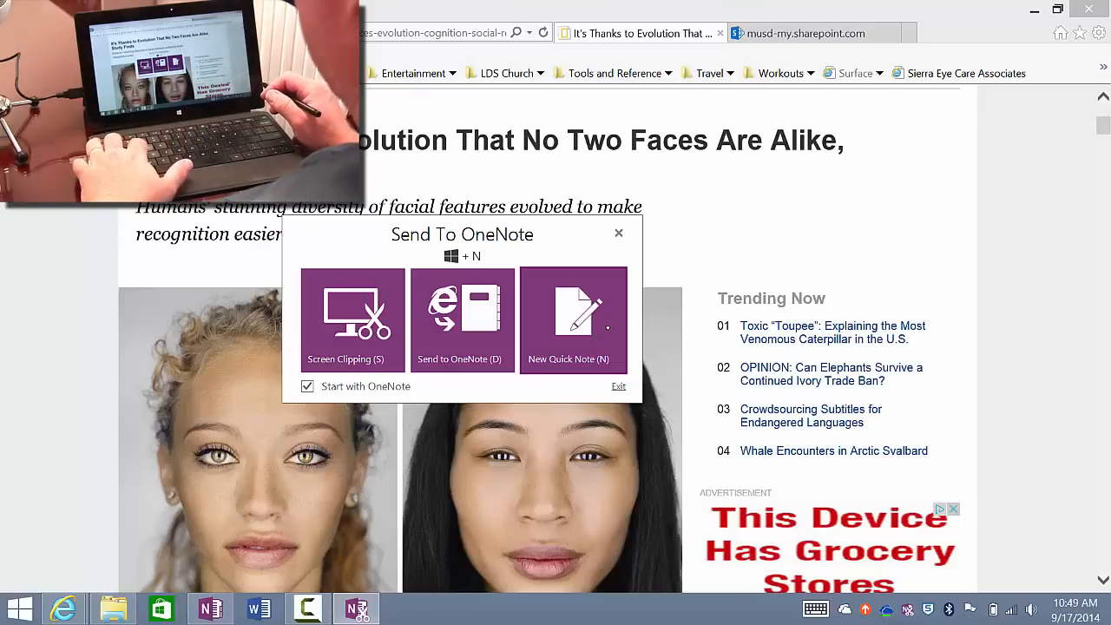
key("s")
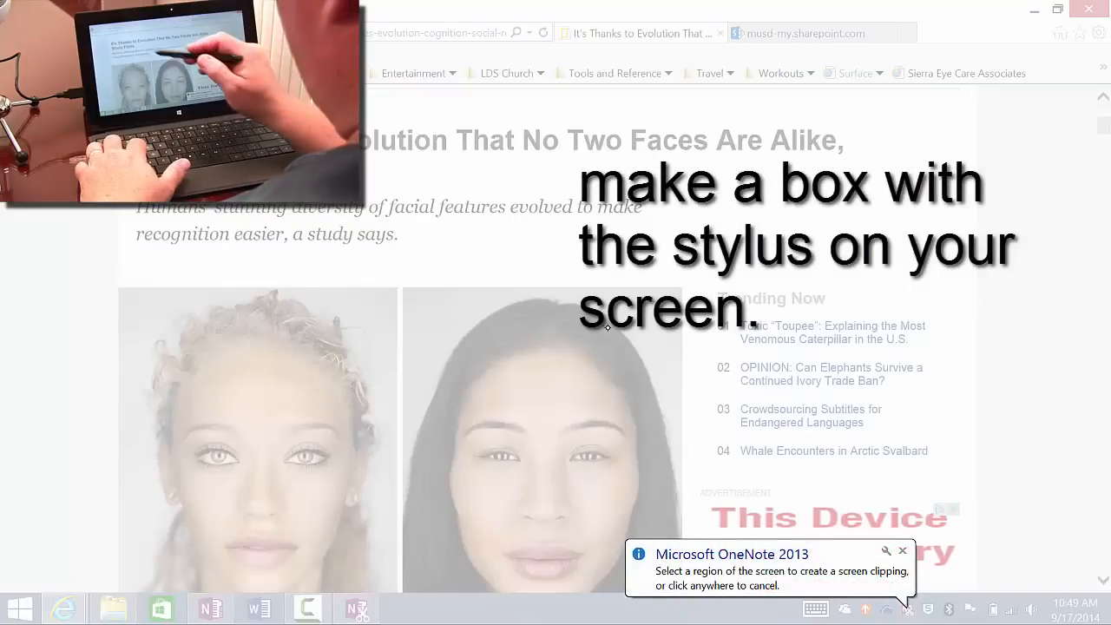
left_click_drag(85, 87, 706, 587)
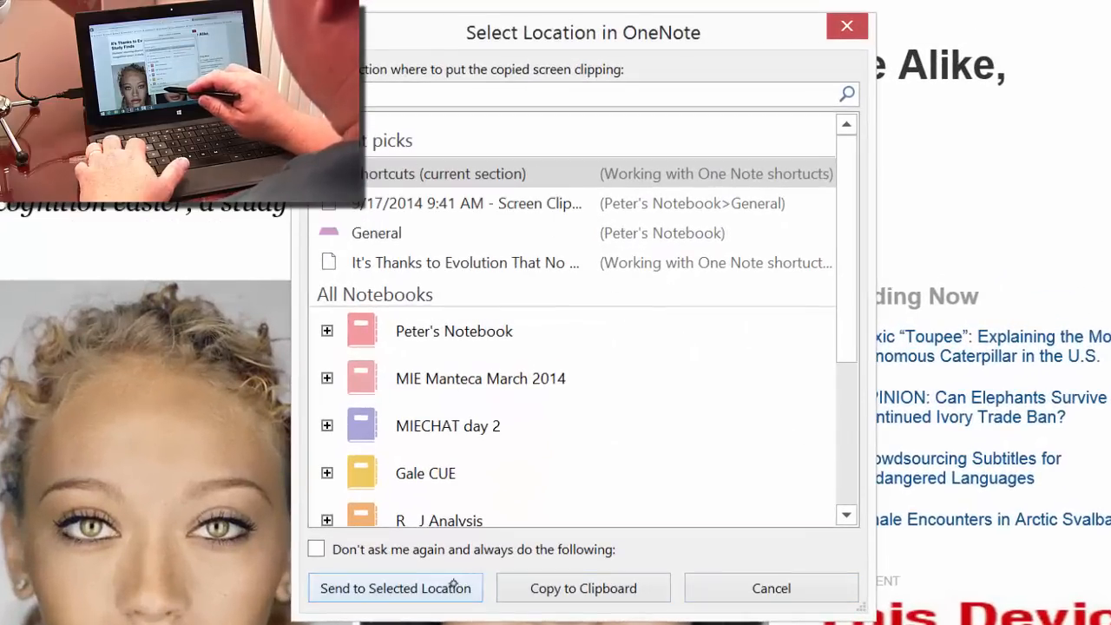
left_click(453, 587)
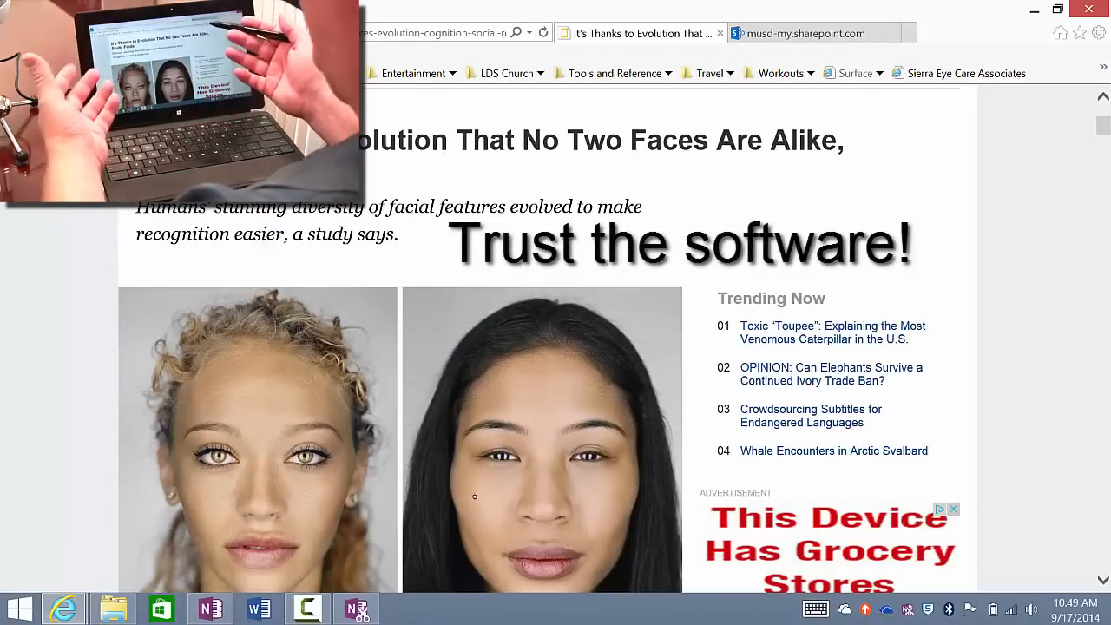
Switch to OneNote and examine the new page with the clipping, its source link and its timestamp.
left_click(211, 608)
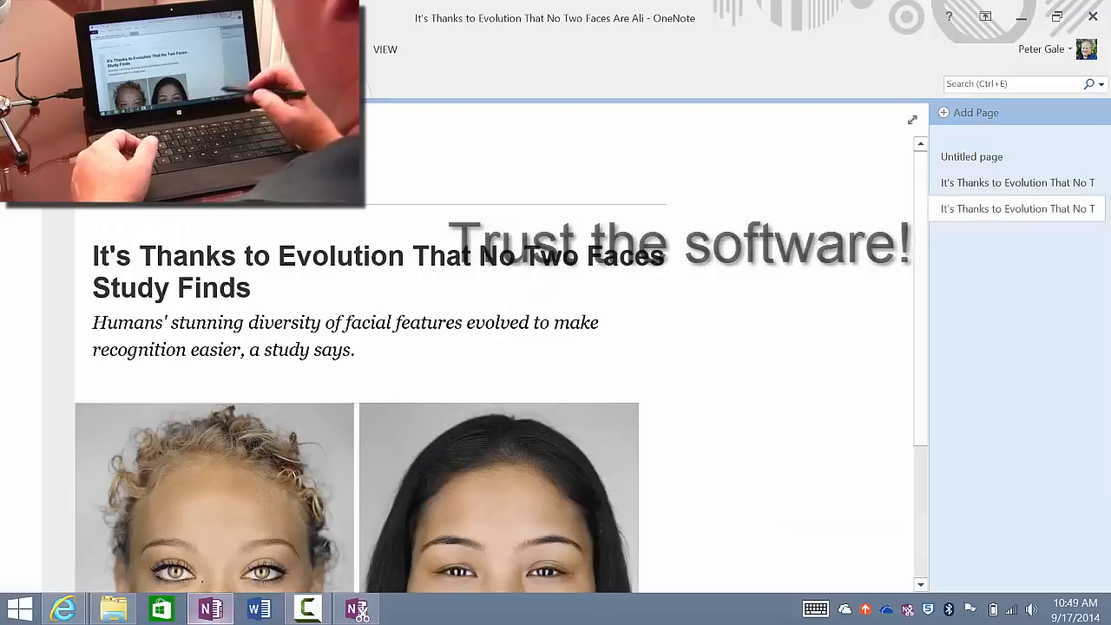
scroll(764, 365, "down", 1)
scroll(608, 347, "down", 4)
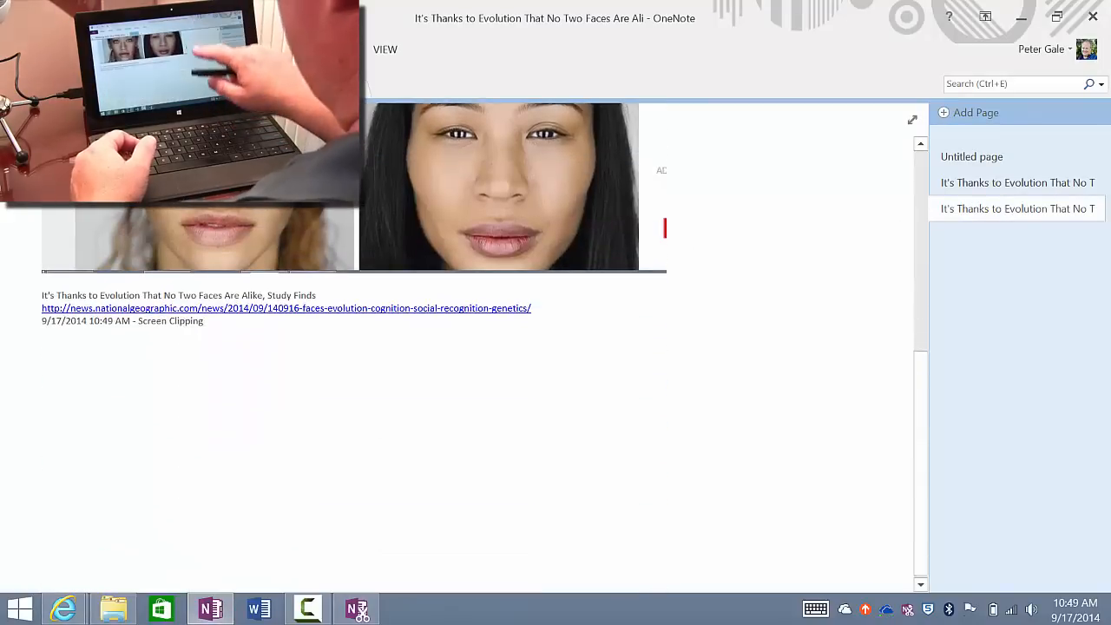
scroll(607, 348, "up", 1)
scroll(486, 373, "up", 5)
scroll(487, 373, "up", 2)
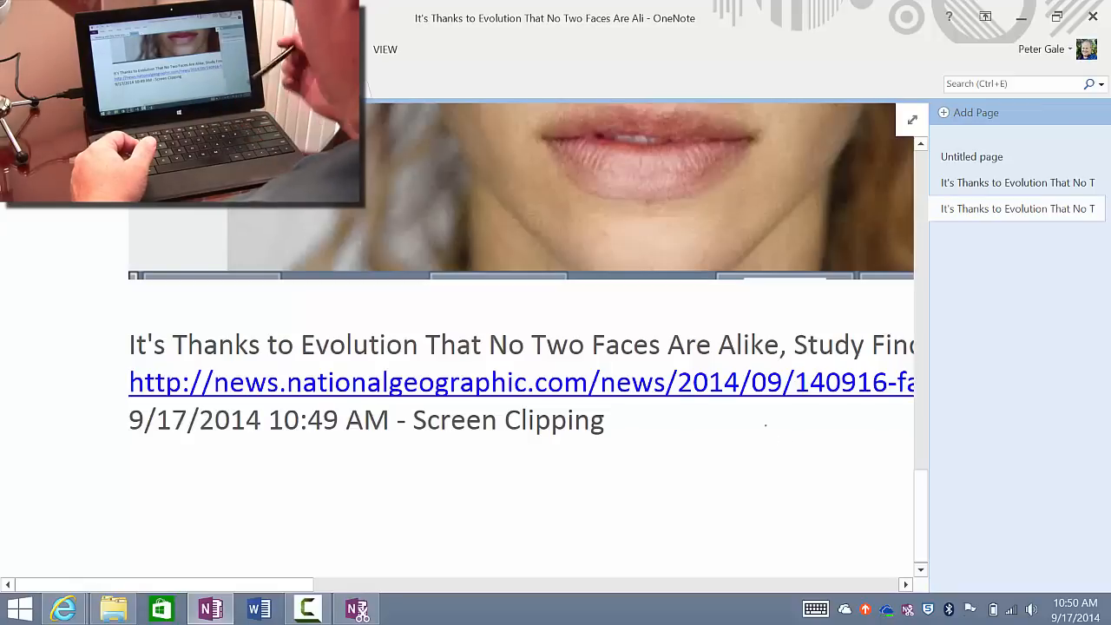
scroll(486, 374, "down", 5)
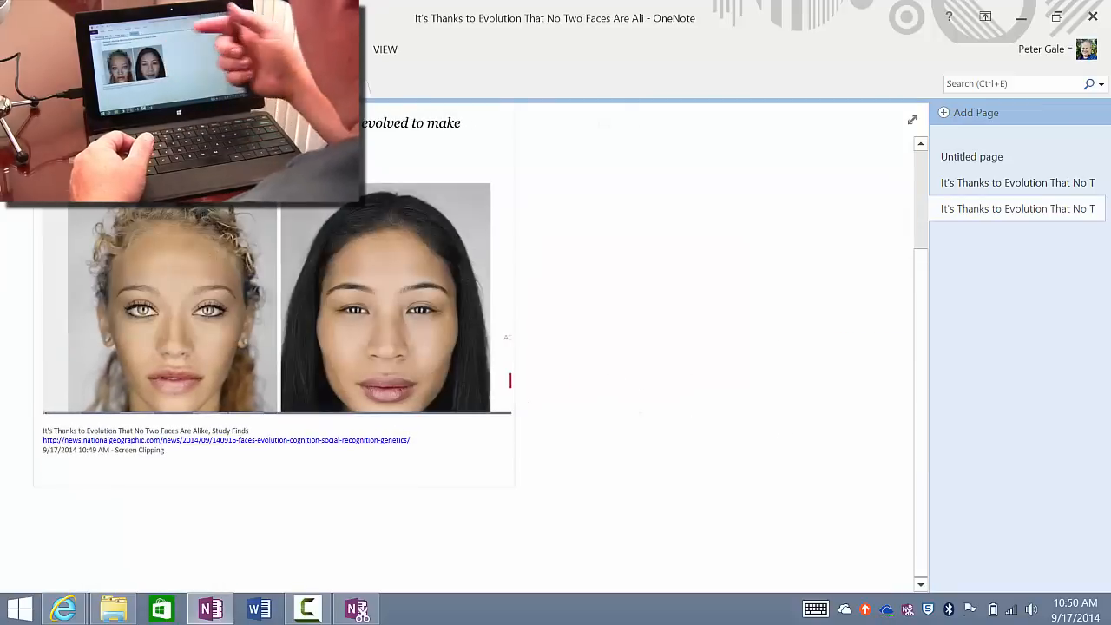
scroll(277, 365, "up", 3)
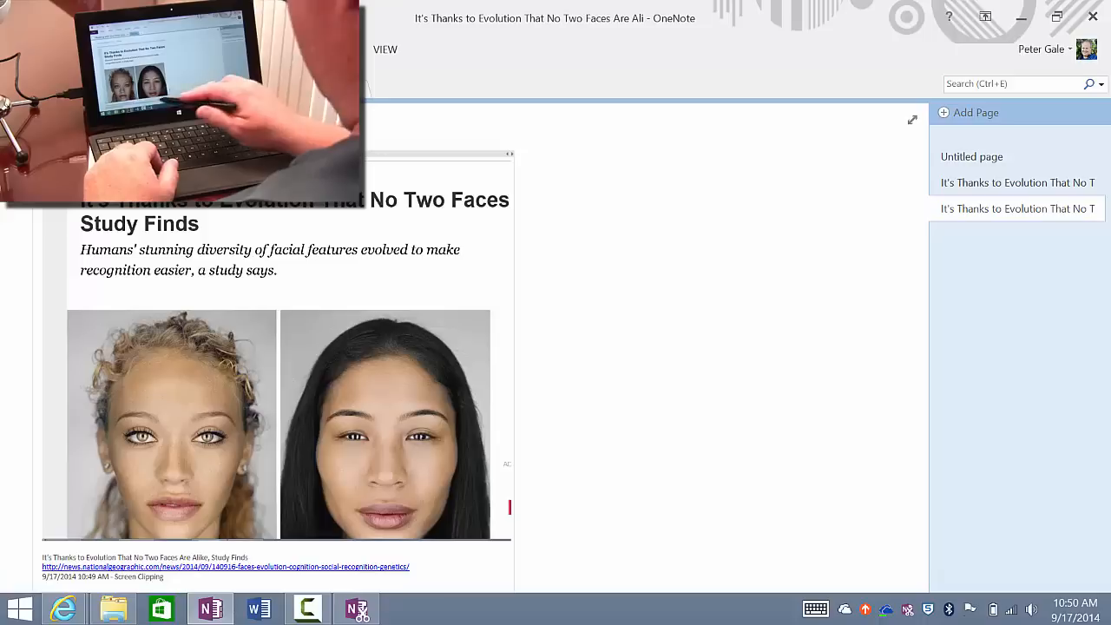
Open and dismiss the Send To OneNote tool, and close the OneNote window to return to the article.
key("super+n")
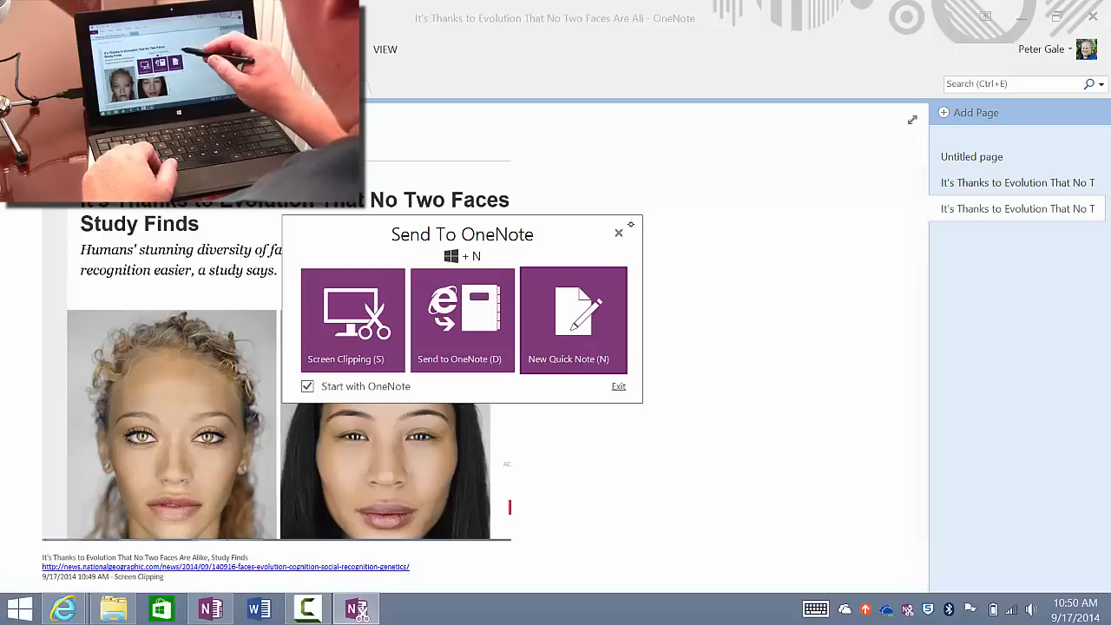
left_click(619, 232)
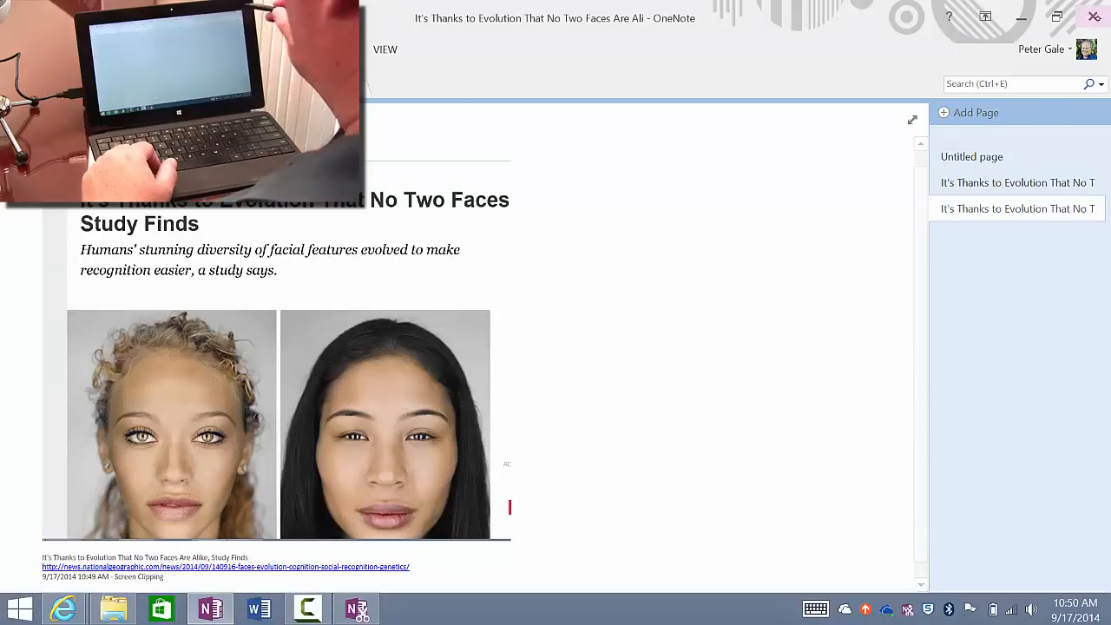
left_click(1093, 17)
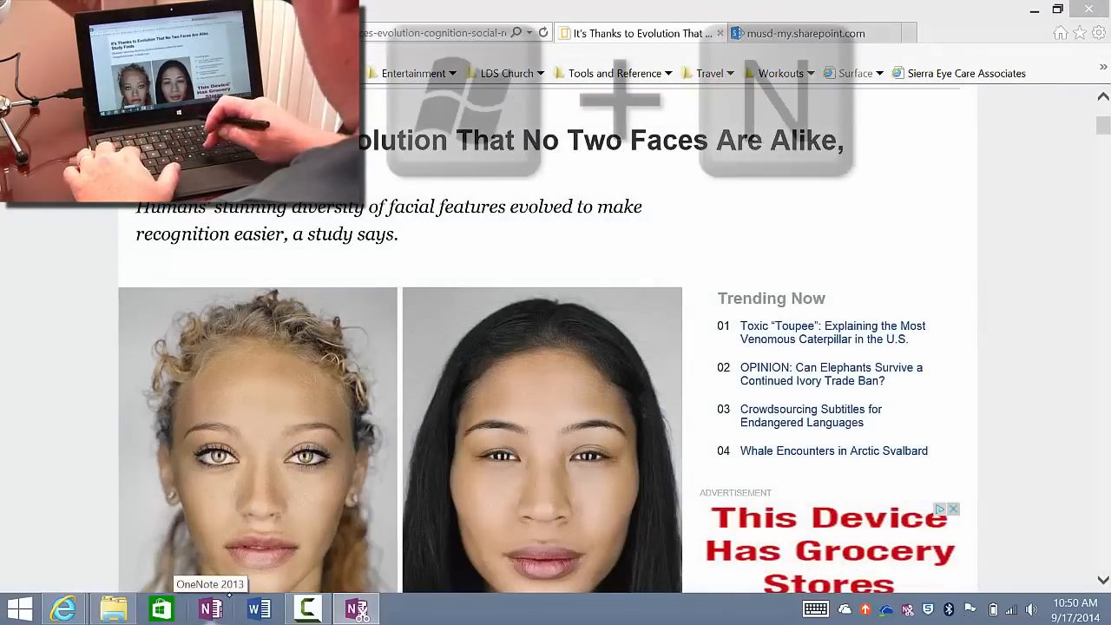
Create a new quick note over the article and move it toward the middle of the page.
key("super+n")
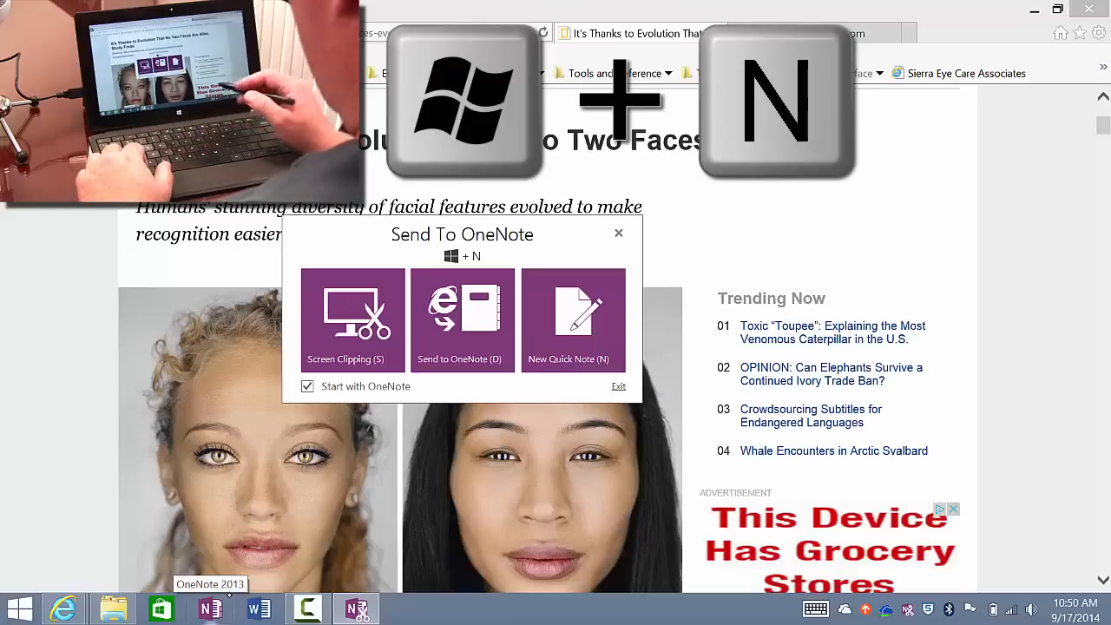
left_click(579, 304)
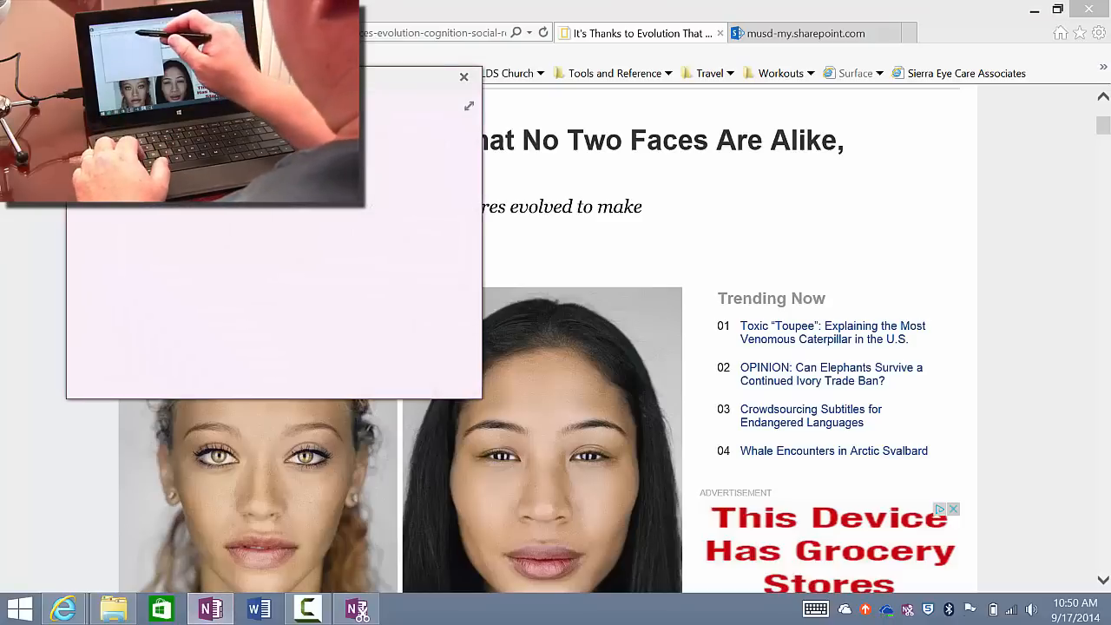
left_click_drag(419, 78, 470, 91)
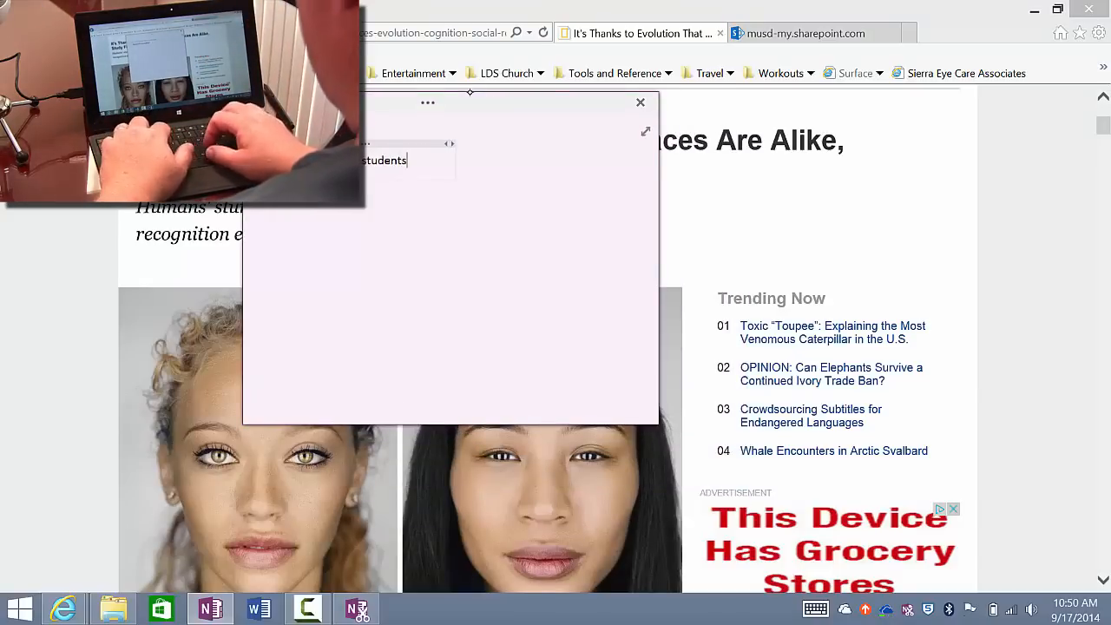
Finish the quick note's text with "in the TIKAM unit to help them understand that racial sterotypes are not kind or accurate.".
type("in the TIKAM ")
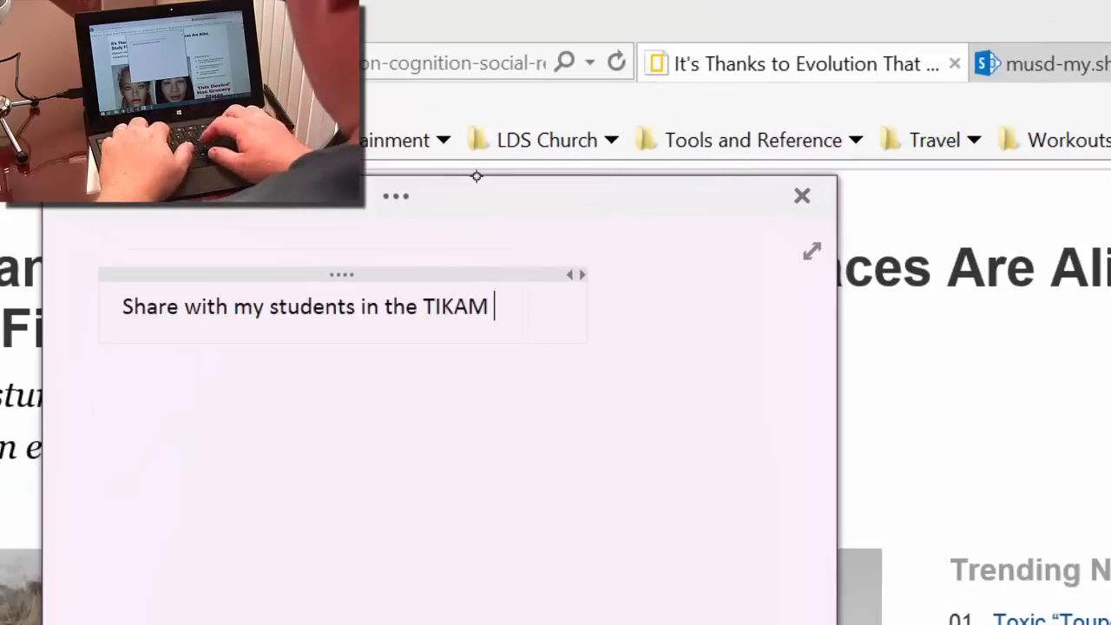
type("unit t")
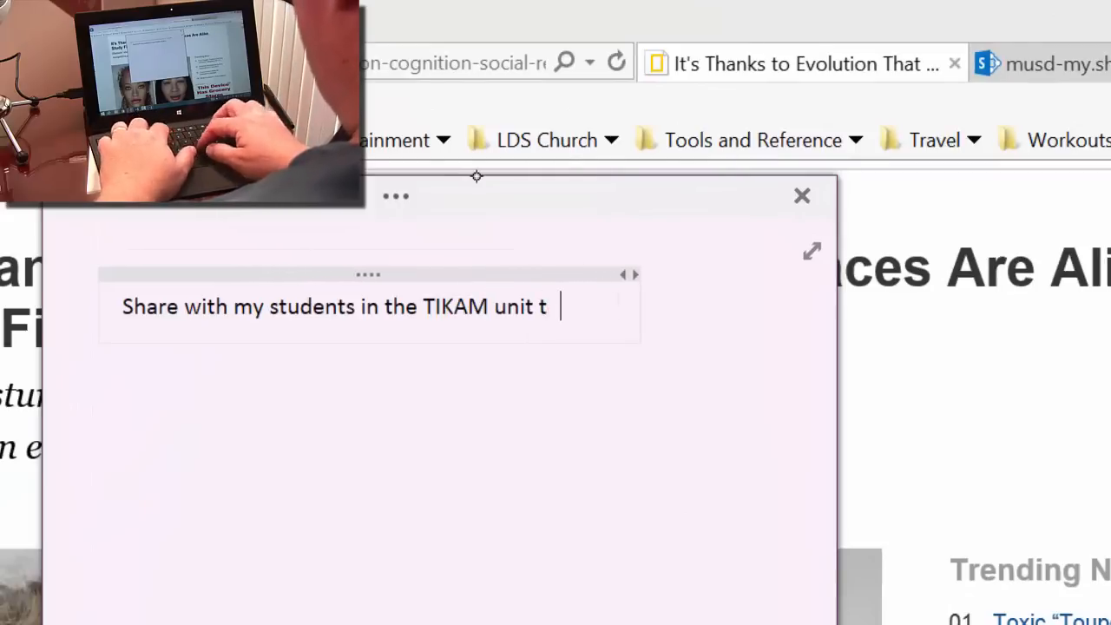
type("o help them understan")
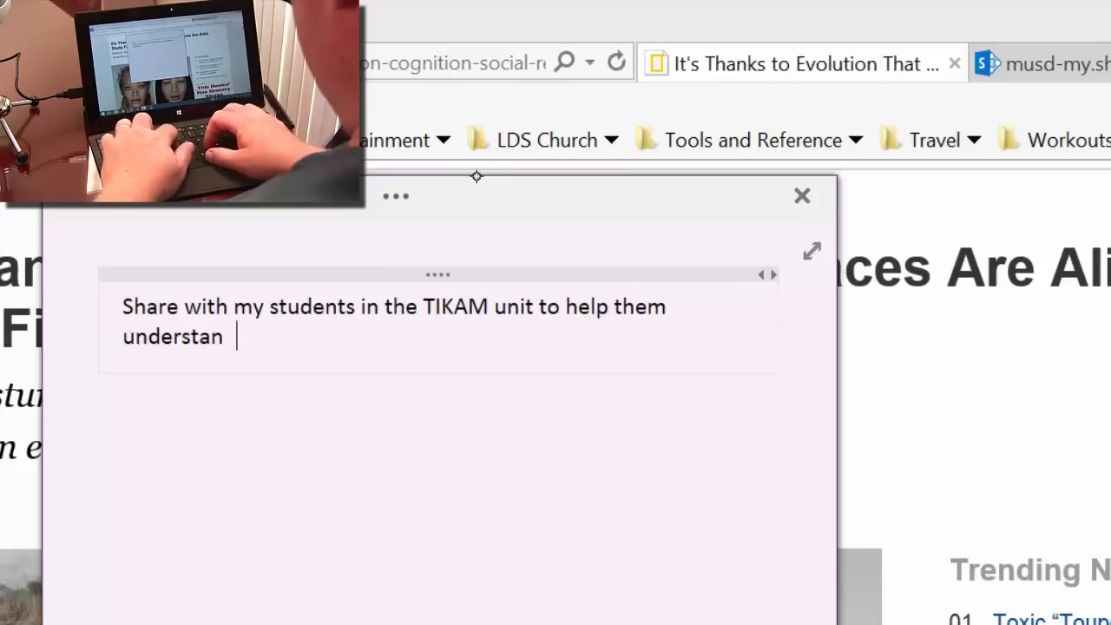
type("d tha  racial st")
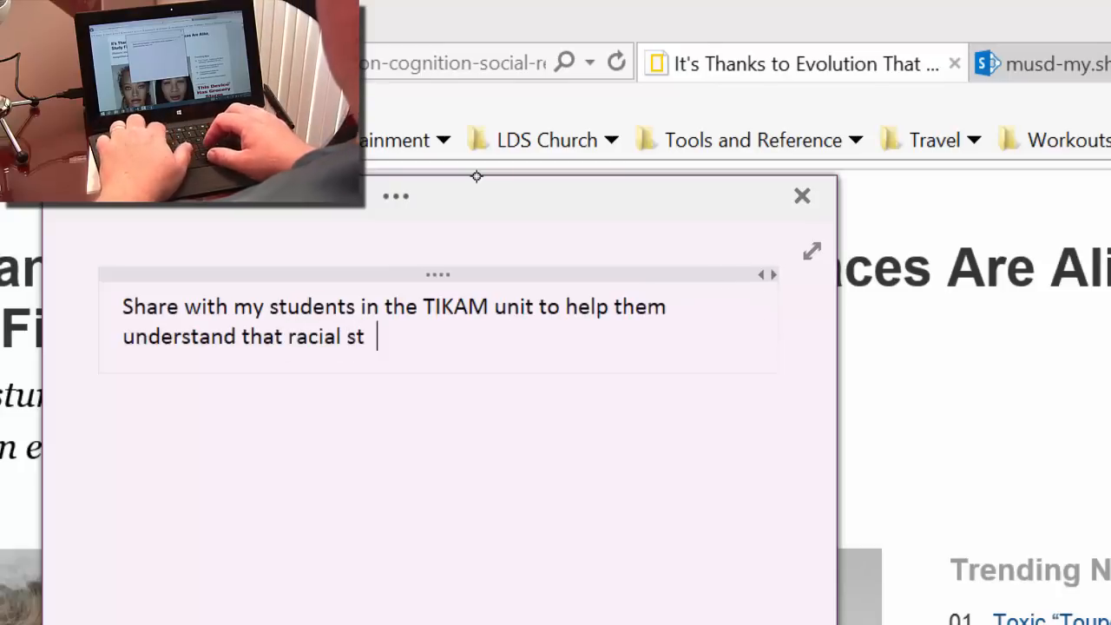
type("erotypes are ")
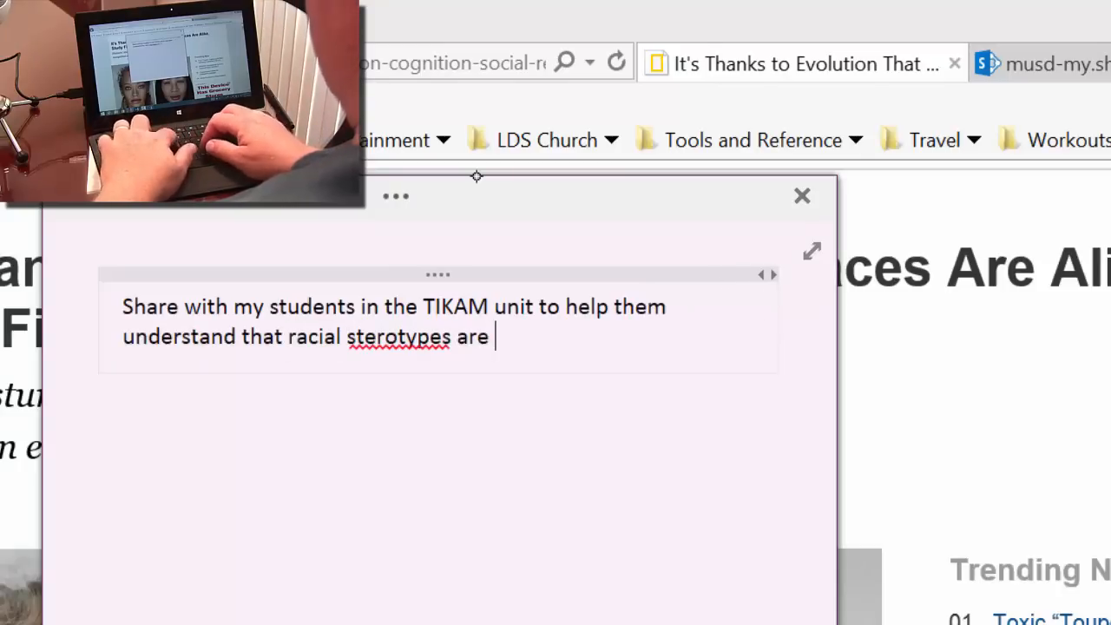
type("not kind or accurate.")
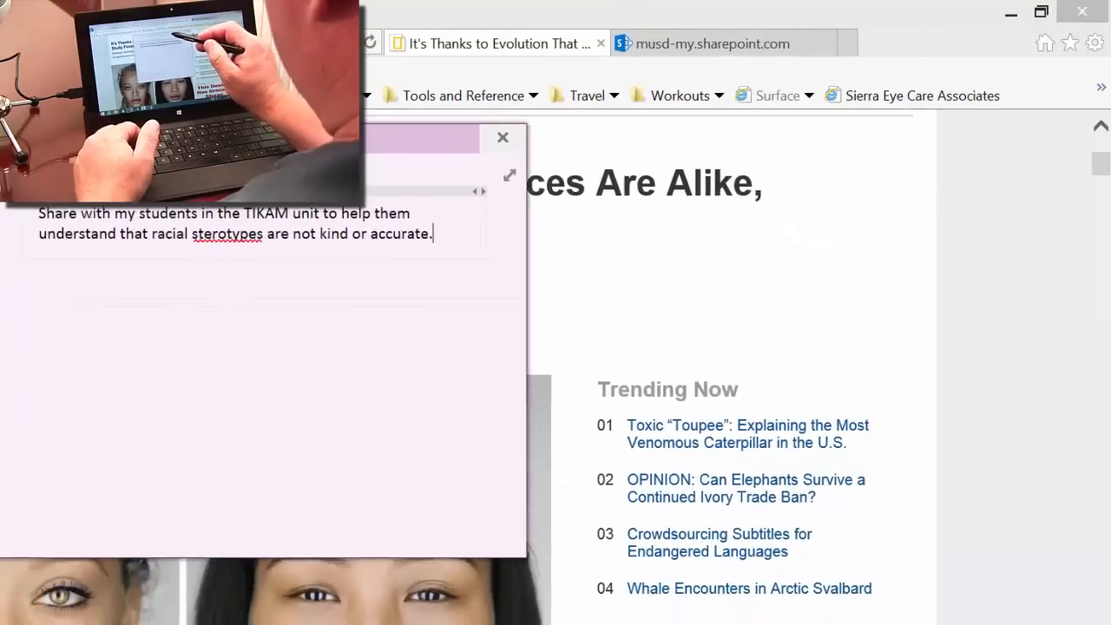
Snap the quick note to the right half of the screen and narrow it to a slim column.
left_click_drag(477, 177, 1110, 297)
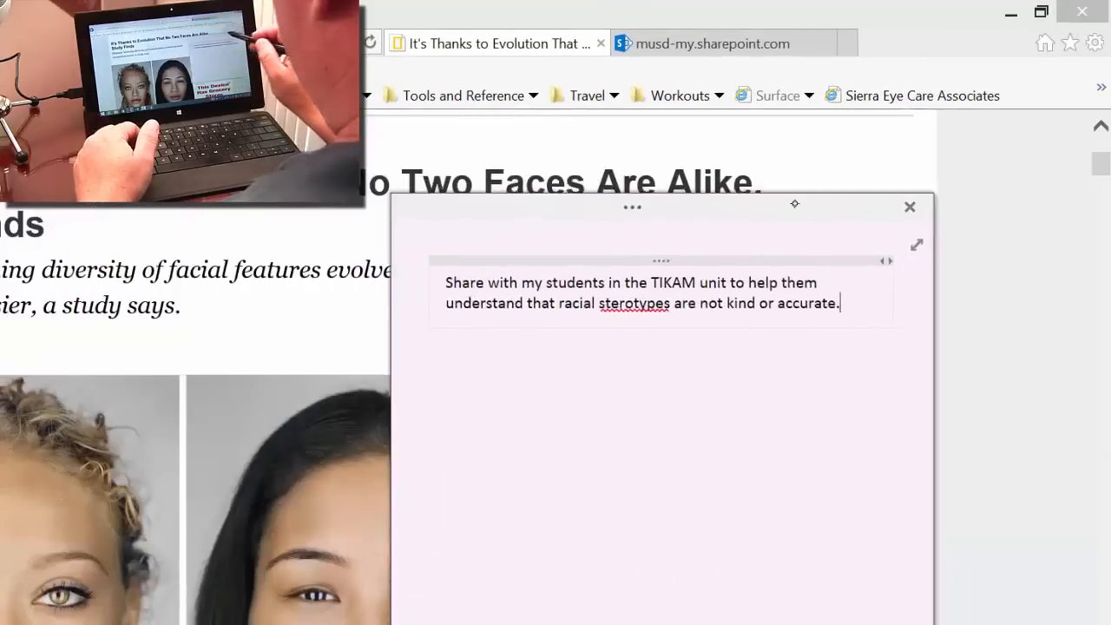
left_click_drag(794, 203, 1101, 169)
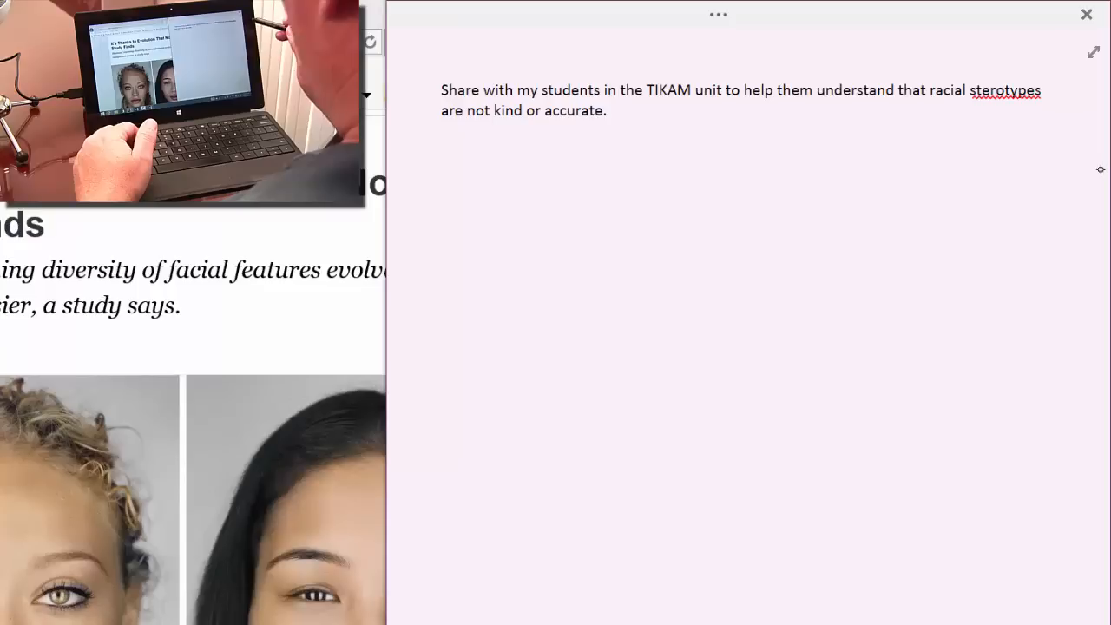
left_click_drag(382, 396, 800, 443)
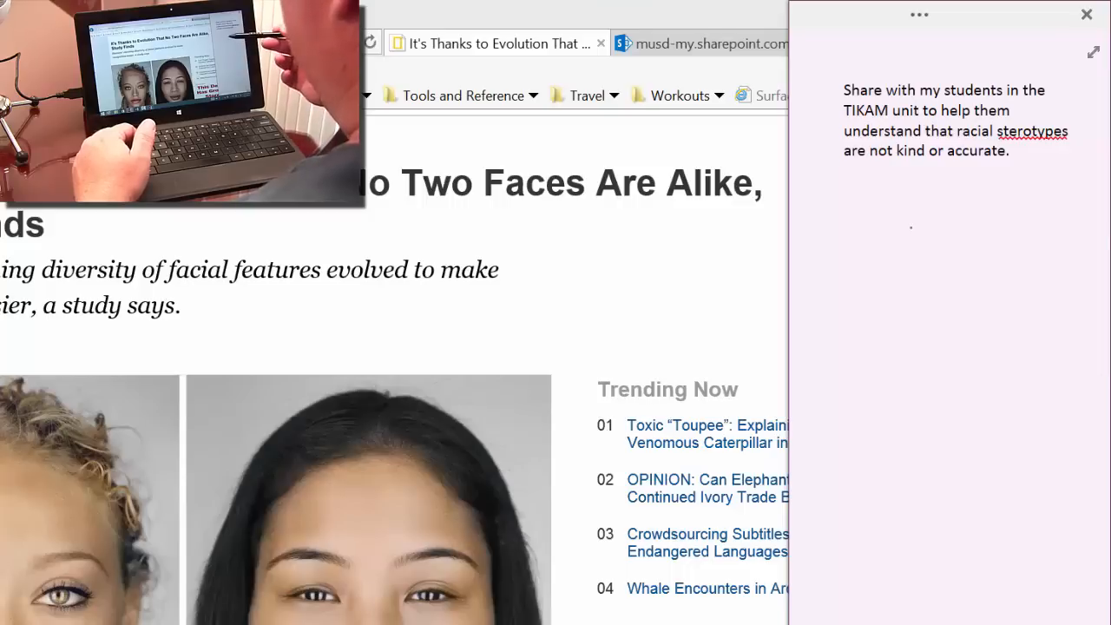
Look through the article's opening photos and headline, and return focus to the article page.
scroll(555, 417, "down", 3)
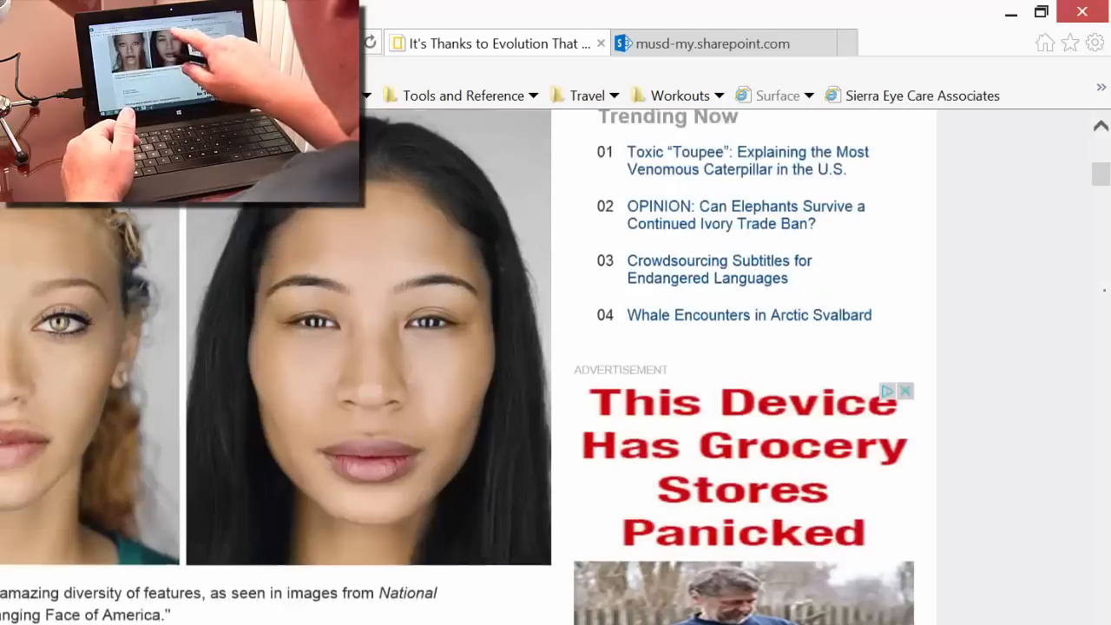
scroll(555, 417, "up", 2)
scroll(434, 416, "up", 2)
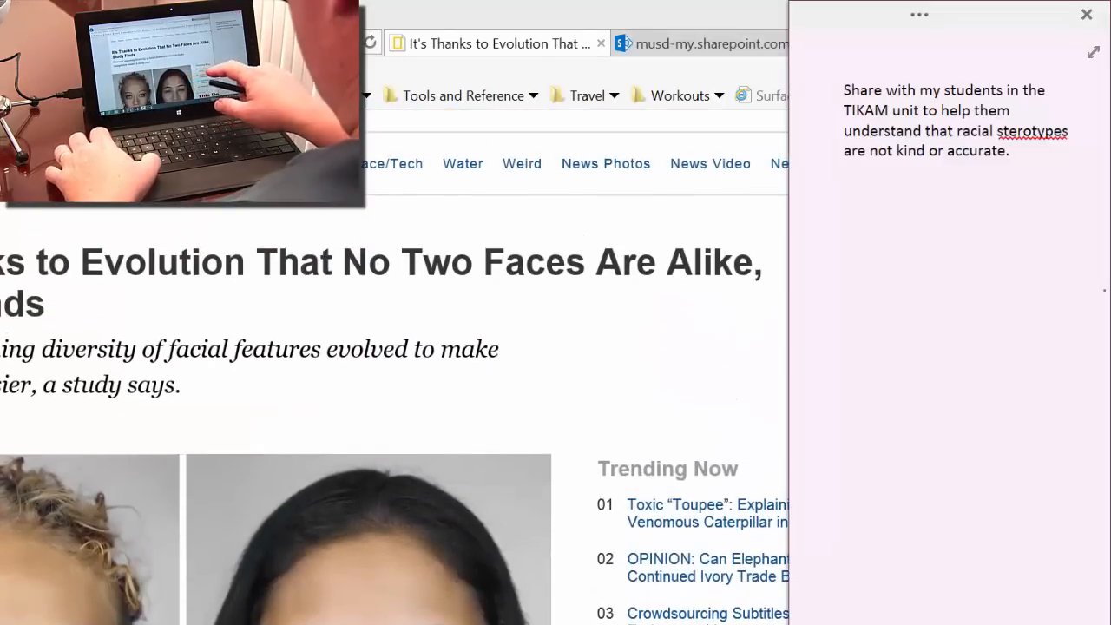
left_click(654, 395)
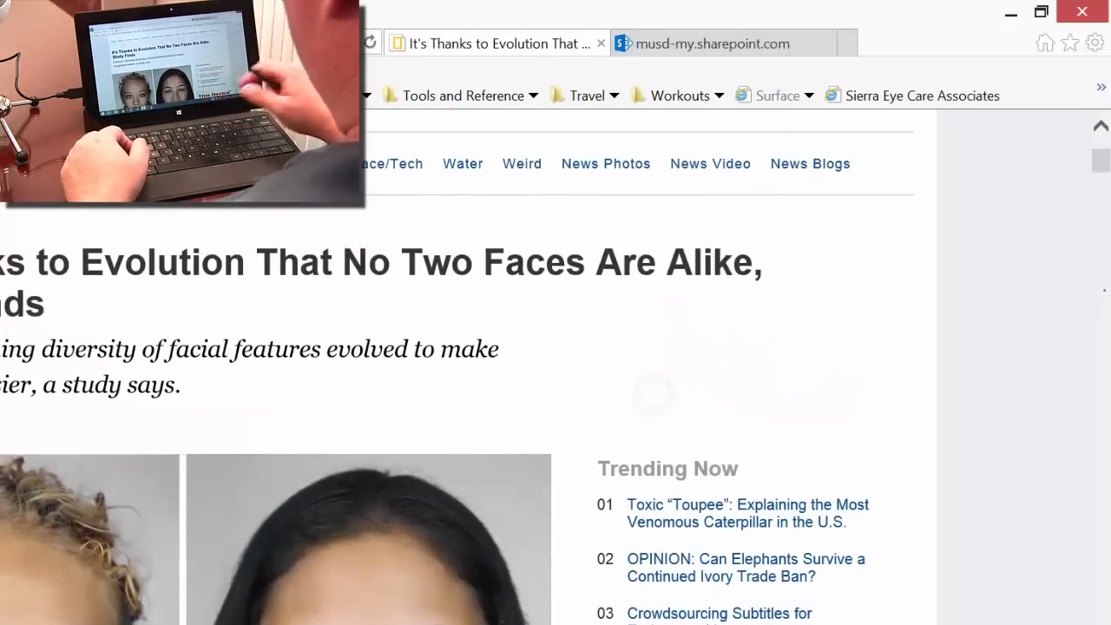
Snap the browser window to the left half of the screen and widen it almost up to the quick note.
left_click(1042, 11)
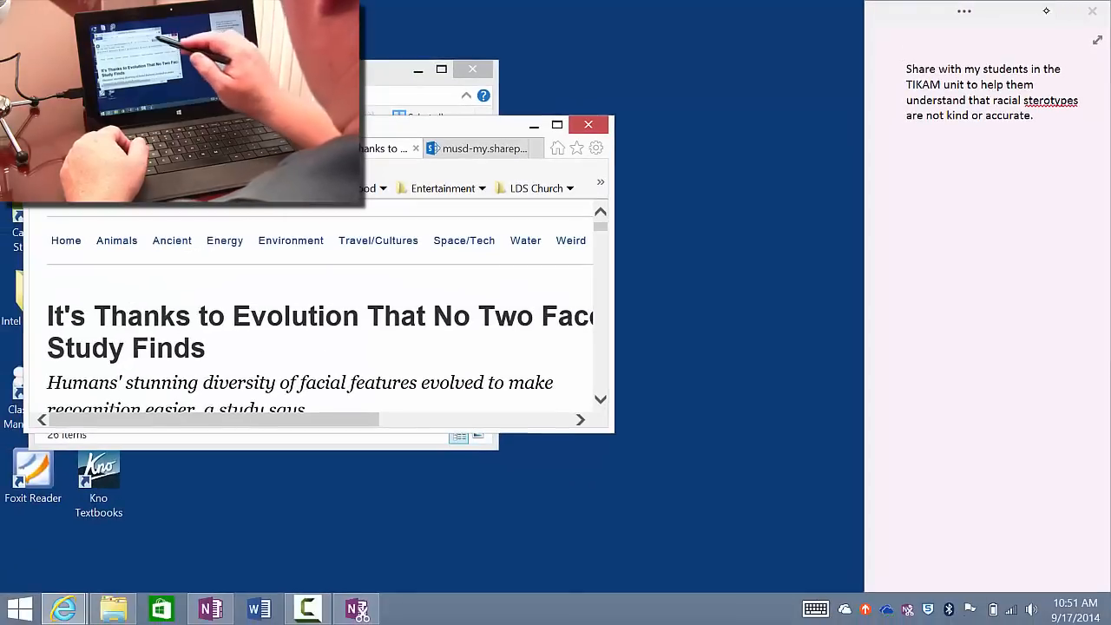
left_click_drag(410, 130, 387, 11)
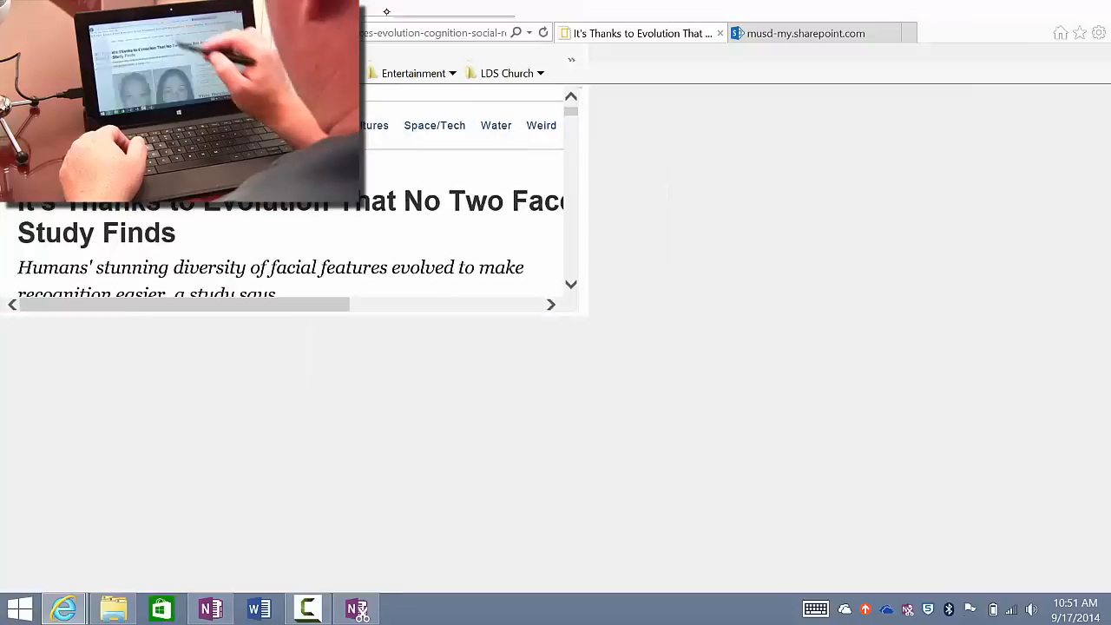
key("super+Left")
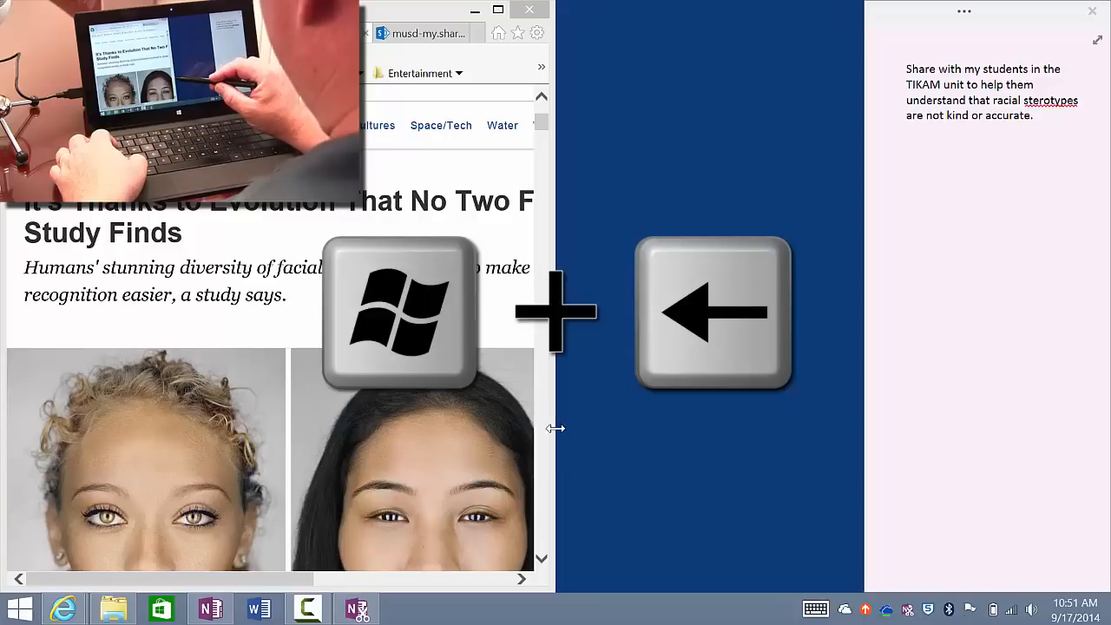
left_click_drag(552, 442, 846, 453)
Examine the article text with the quick note kept visible beside it.
scroll(846, 452, "down", 10)
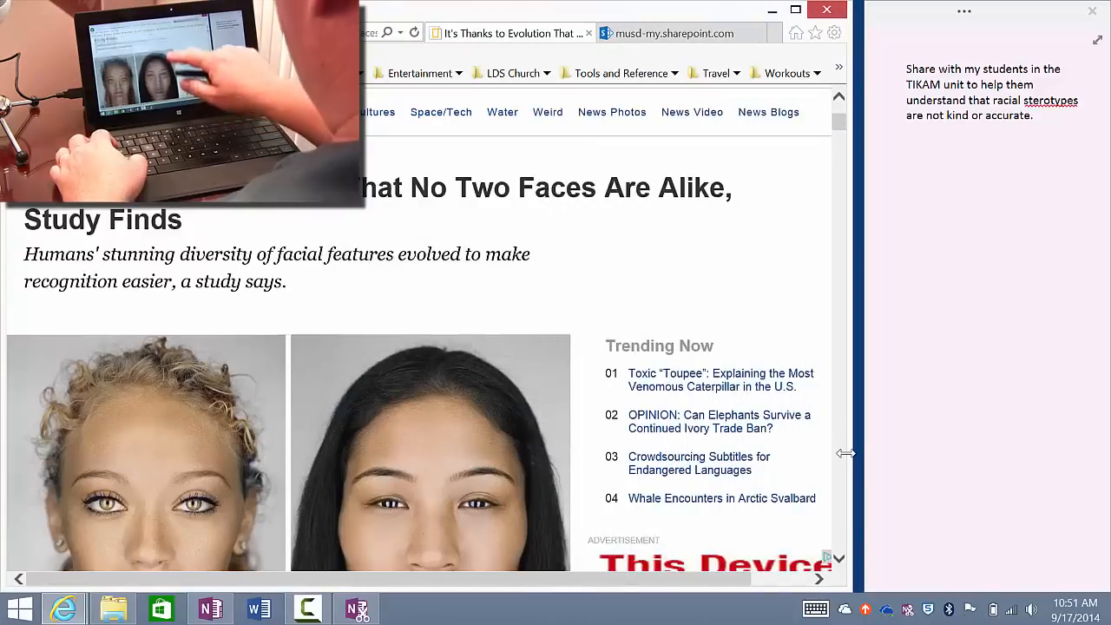
scroll(846, 453, "down", 3)
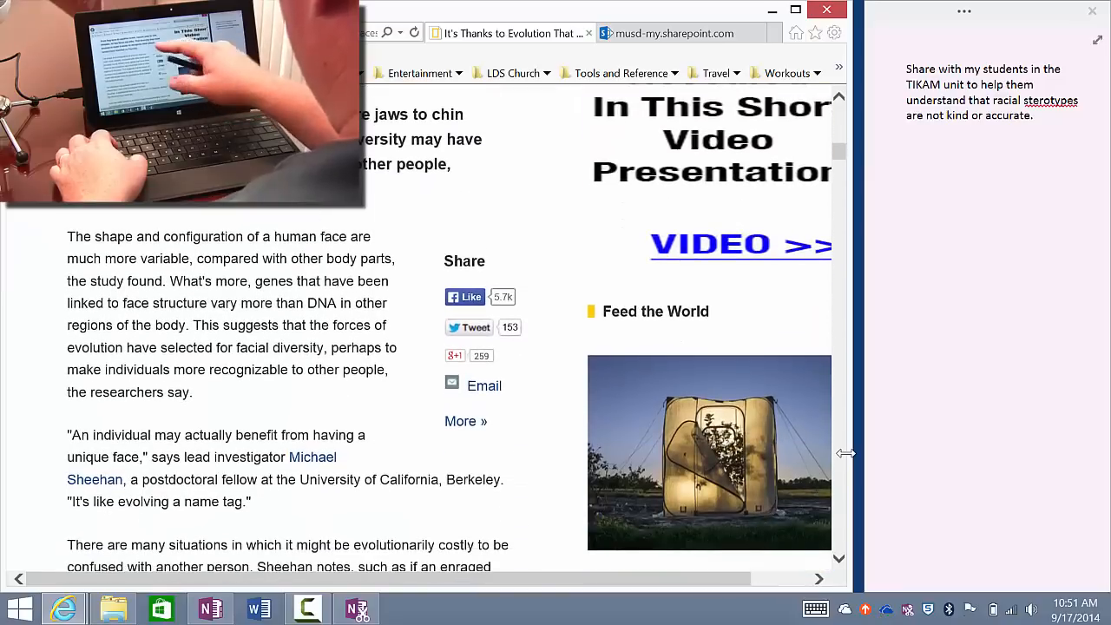
scroll(845, 452, "up", 3)
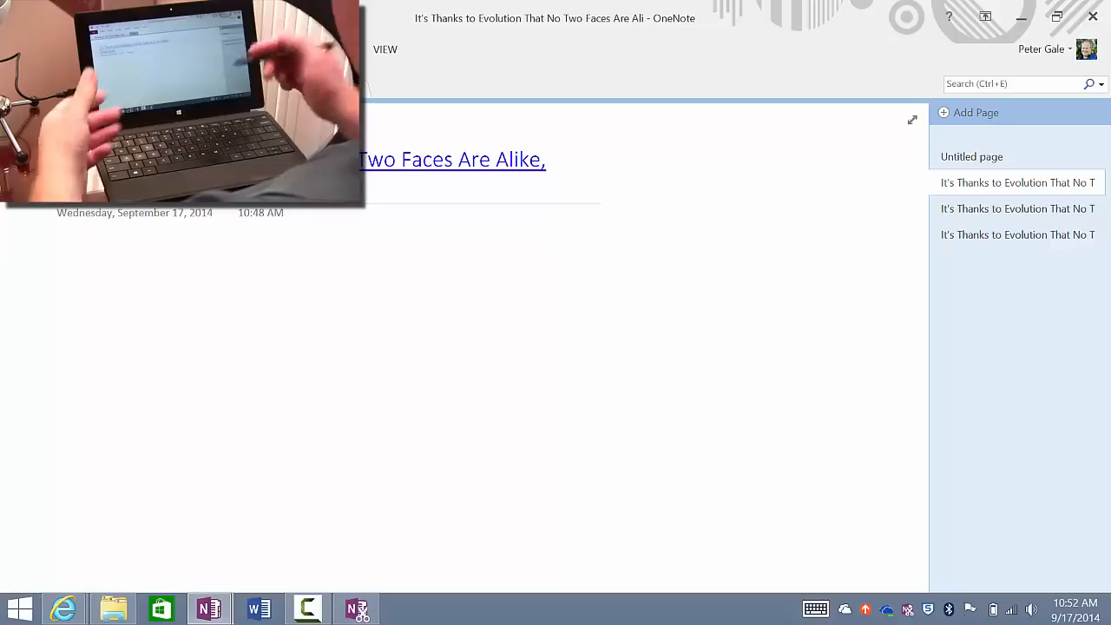
Bring up the Send To OneNote tool from the OneNote window and cycle through the open windows.
left_click(357, 610)
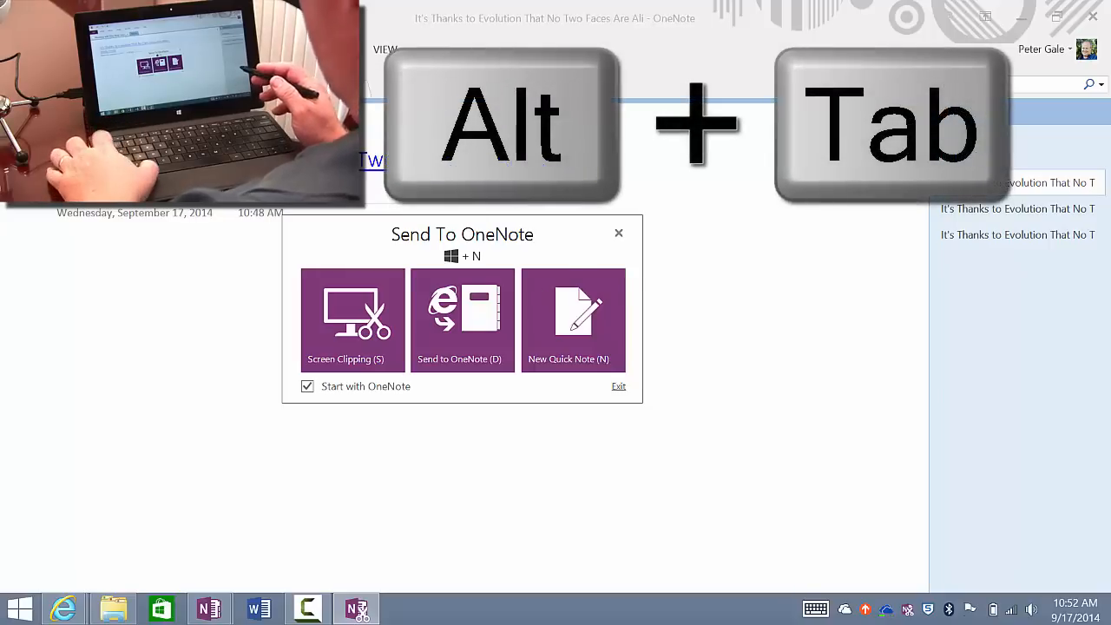
key("alt+Tab")
key("Tab")
key("Tab")
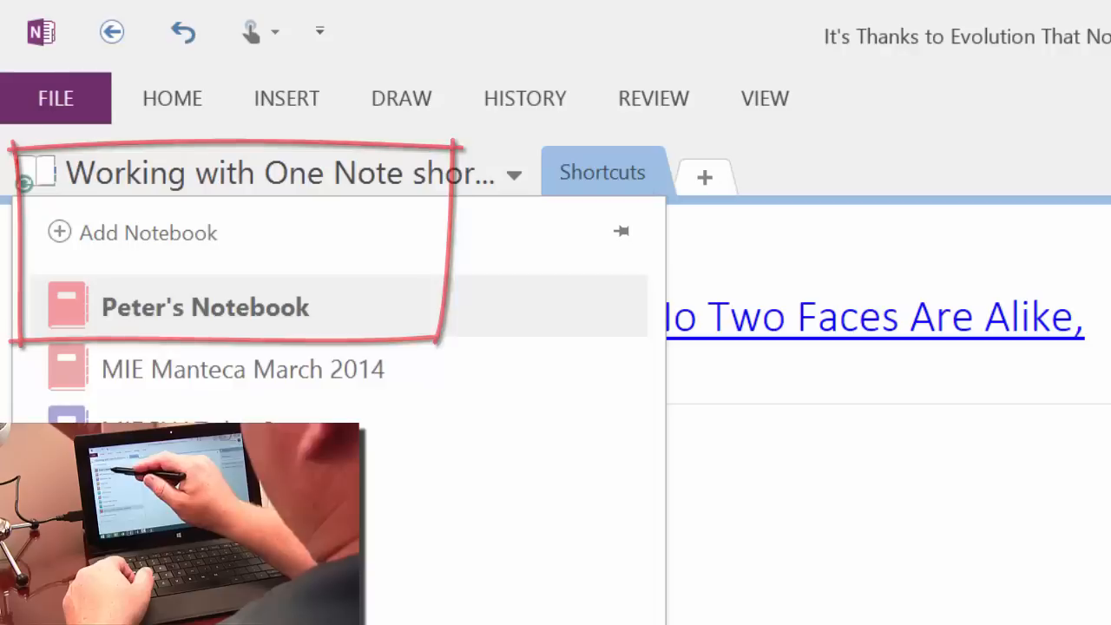
Open the personal notebook to view the saved note in its Quick Notes section, and bring up the Send To OneNote tool.
left_click(205, 307)
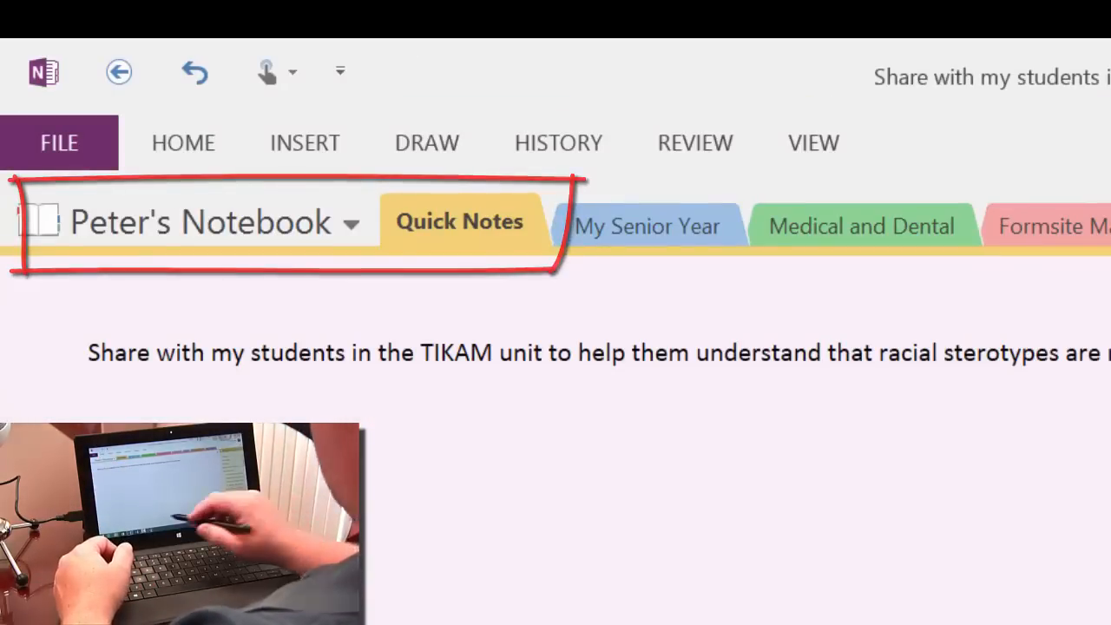
key("super+n")
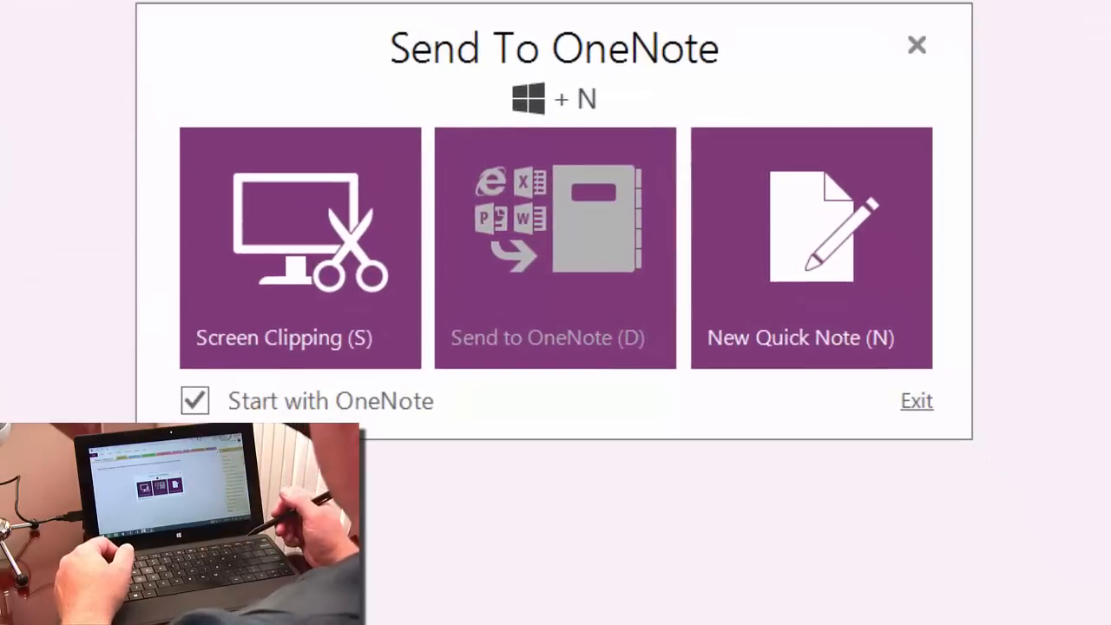